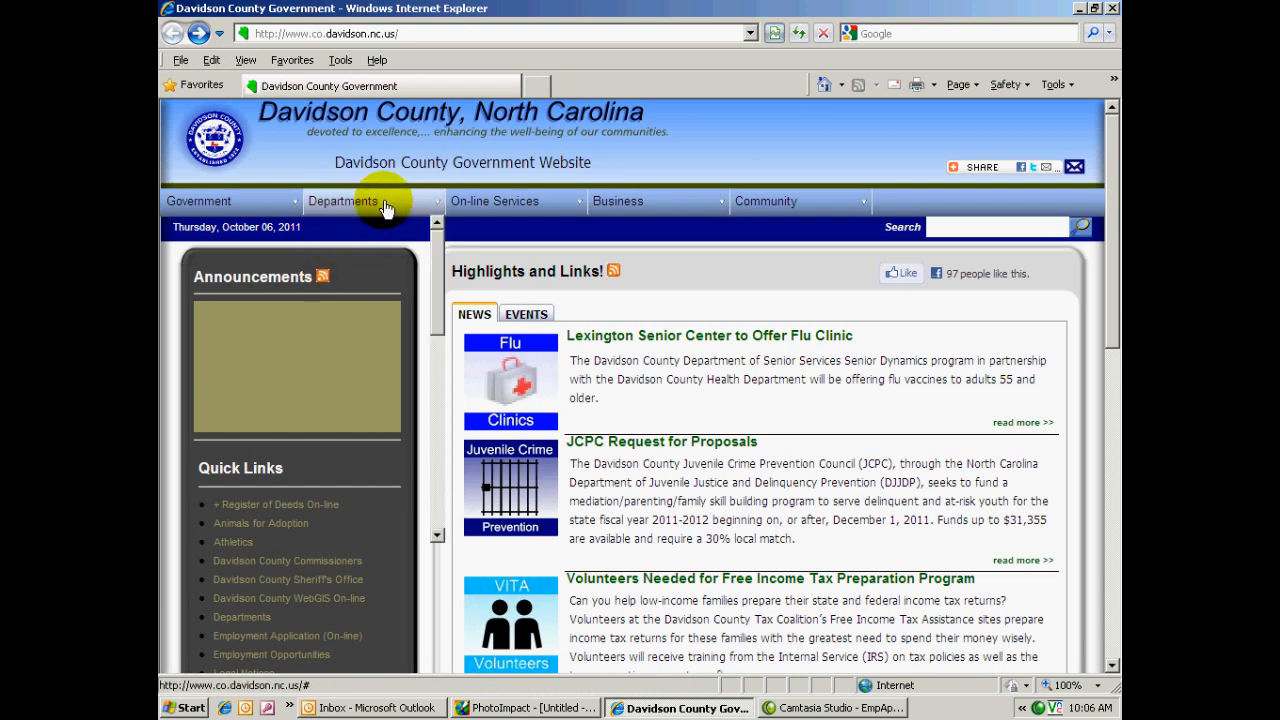
Step: Open the Human Resources department's page and go to its Employment Application under Employment Opportunities
scroll(378, 297, down, 3)
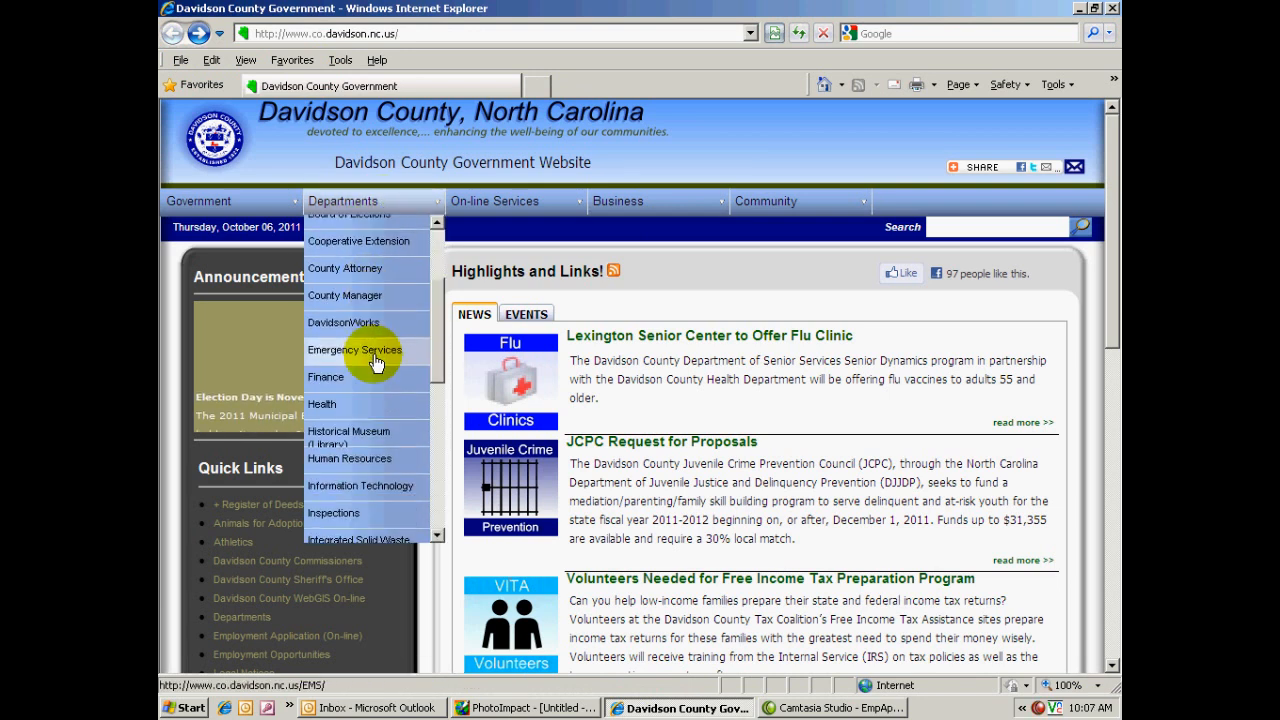
click(406, 461)
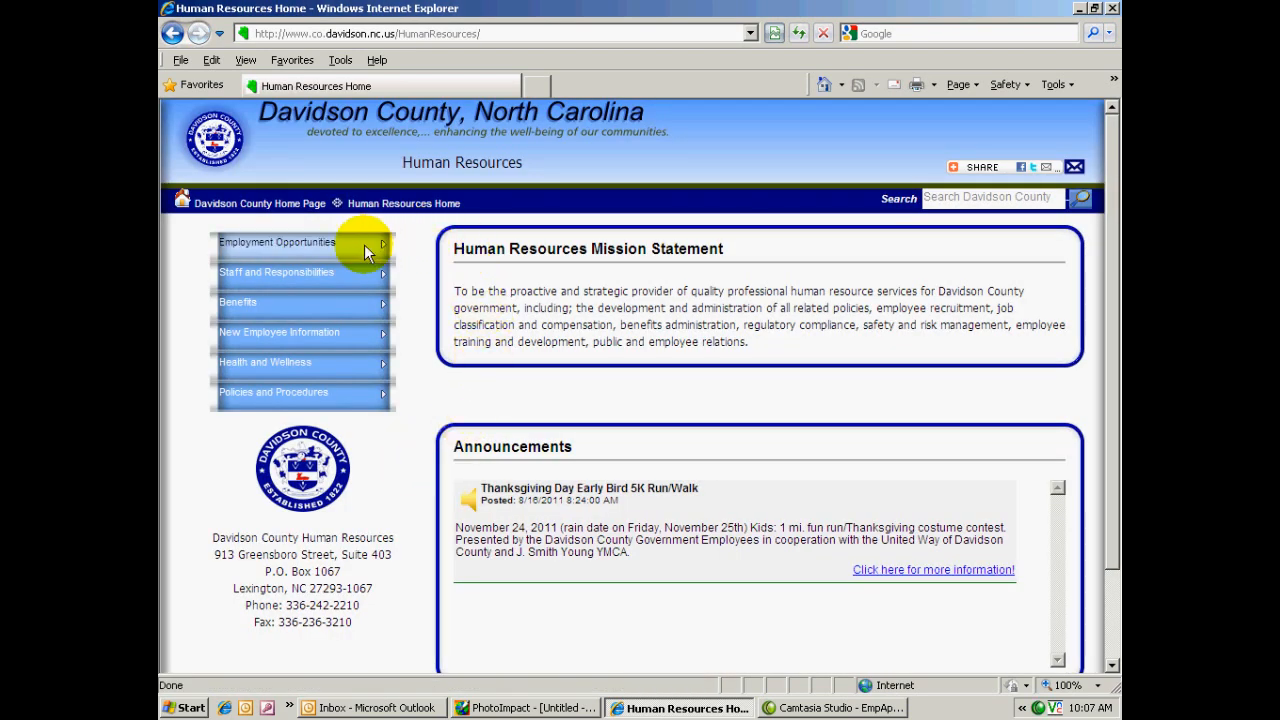
mouse_move(356, 245)
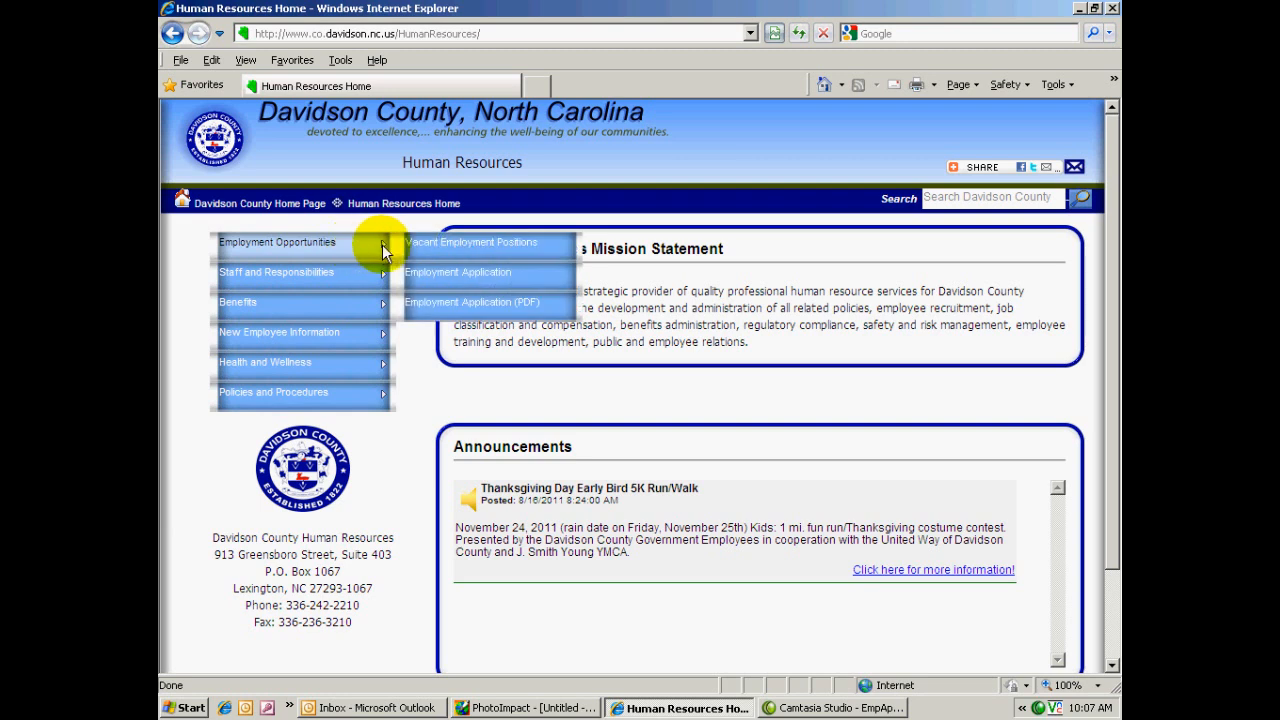
click(540, 283)
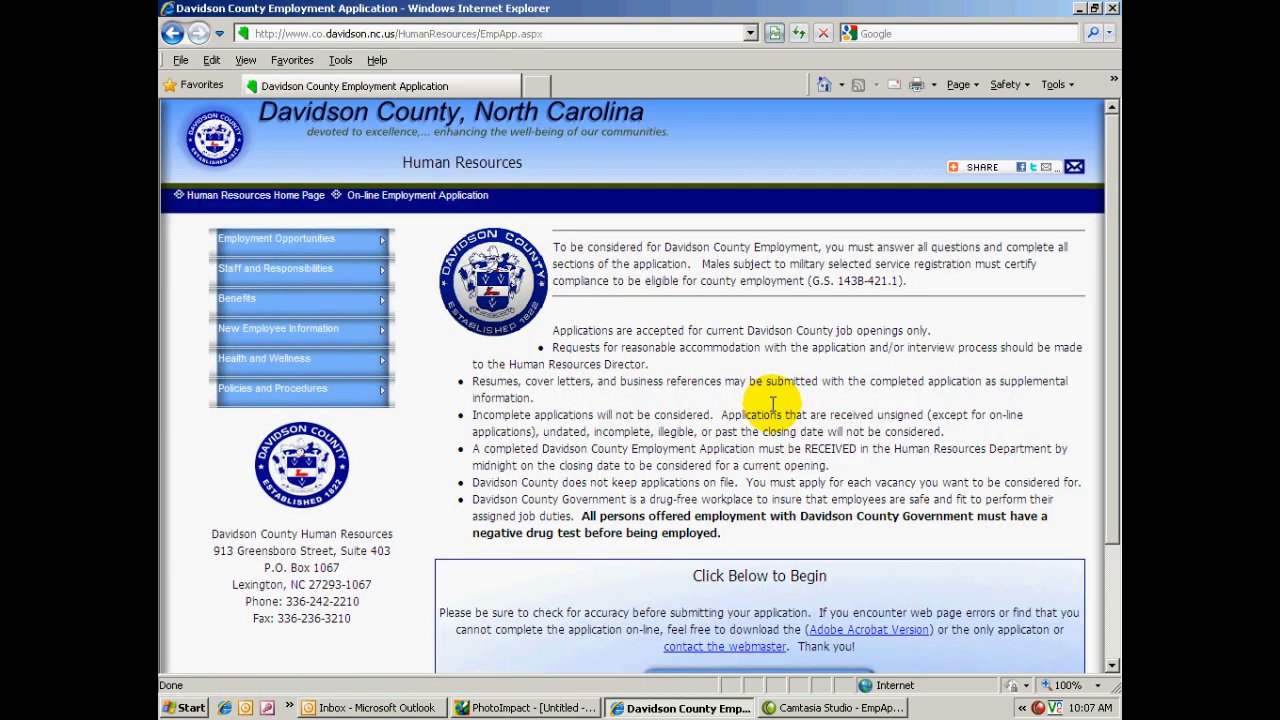
Step: Read through the employment application conditions and start completing the on-line job application
scroll(737, 368, down, 2)
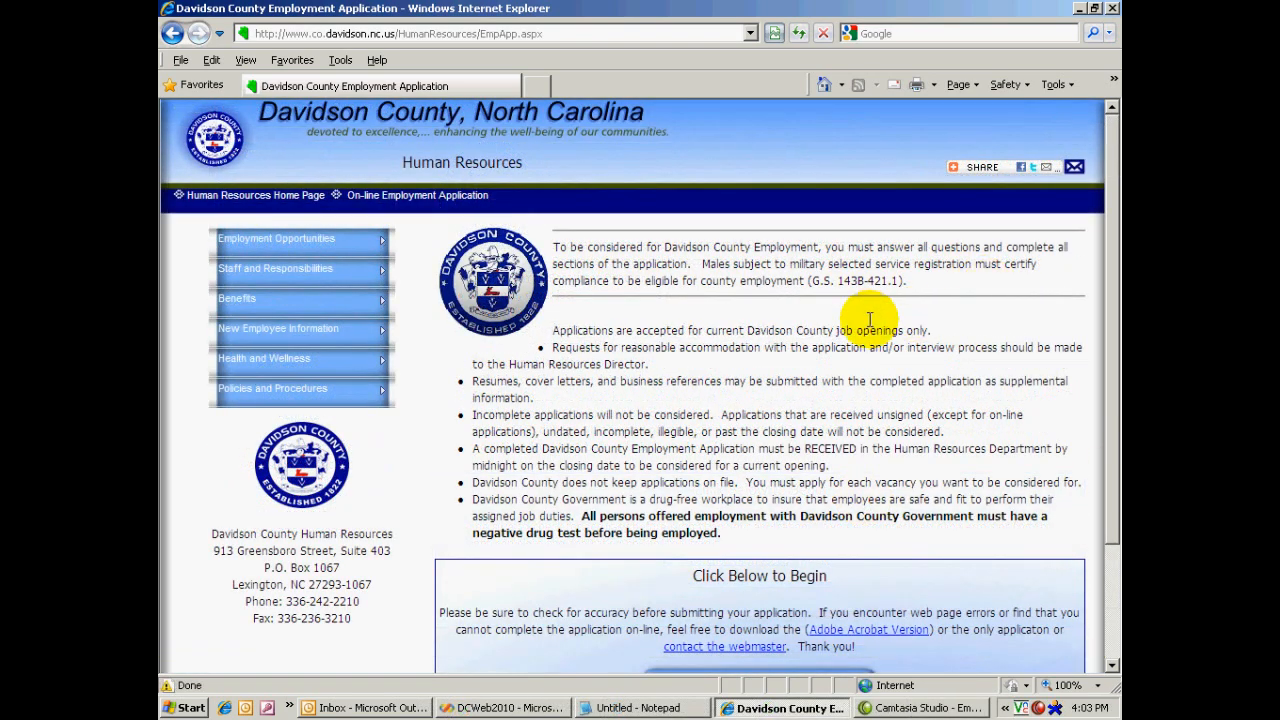
scroll(1110, 508, down, 2)
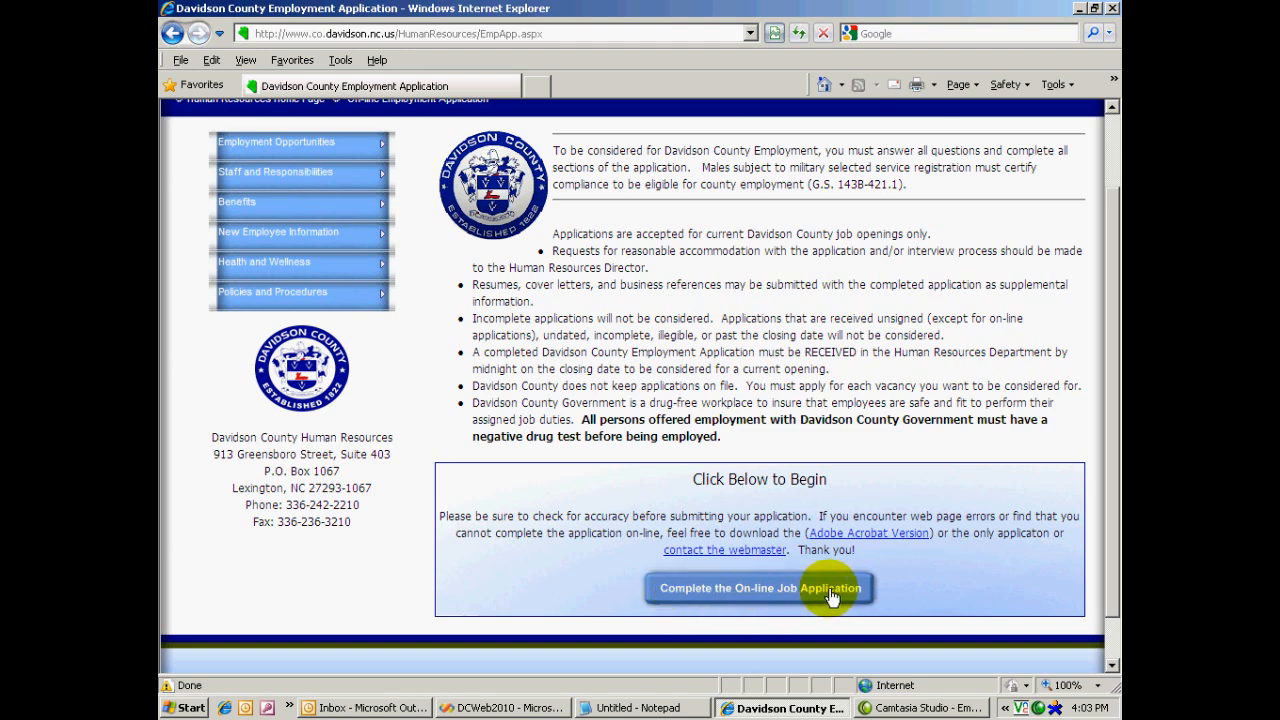
click(765, 595)
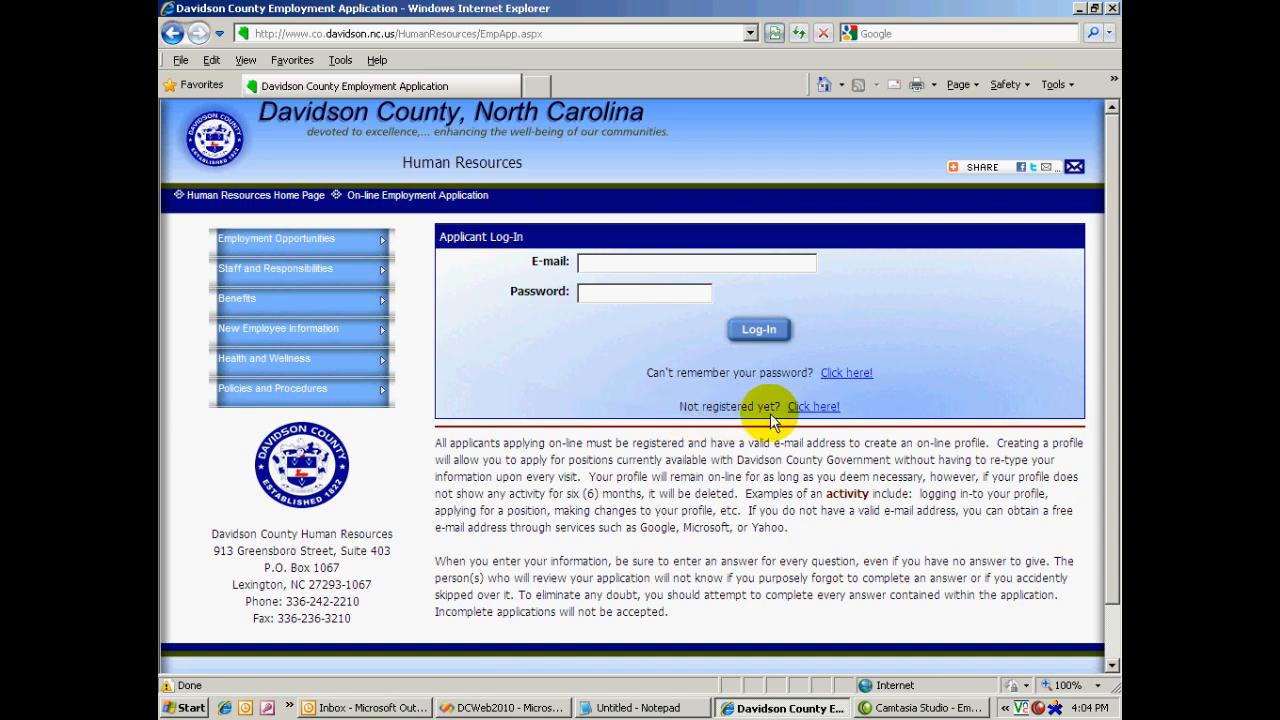
Step: Open the registration form for new applicants and examine its contact fields, security questions and employment tips
click(821, 411)
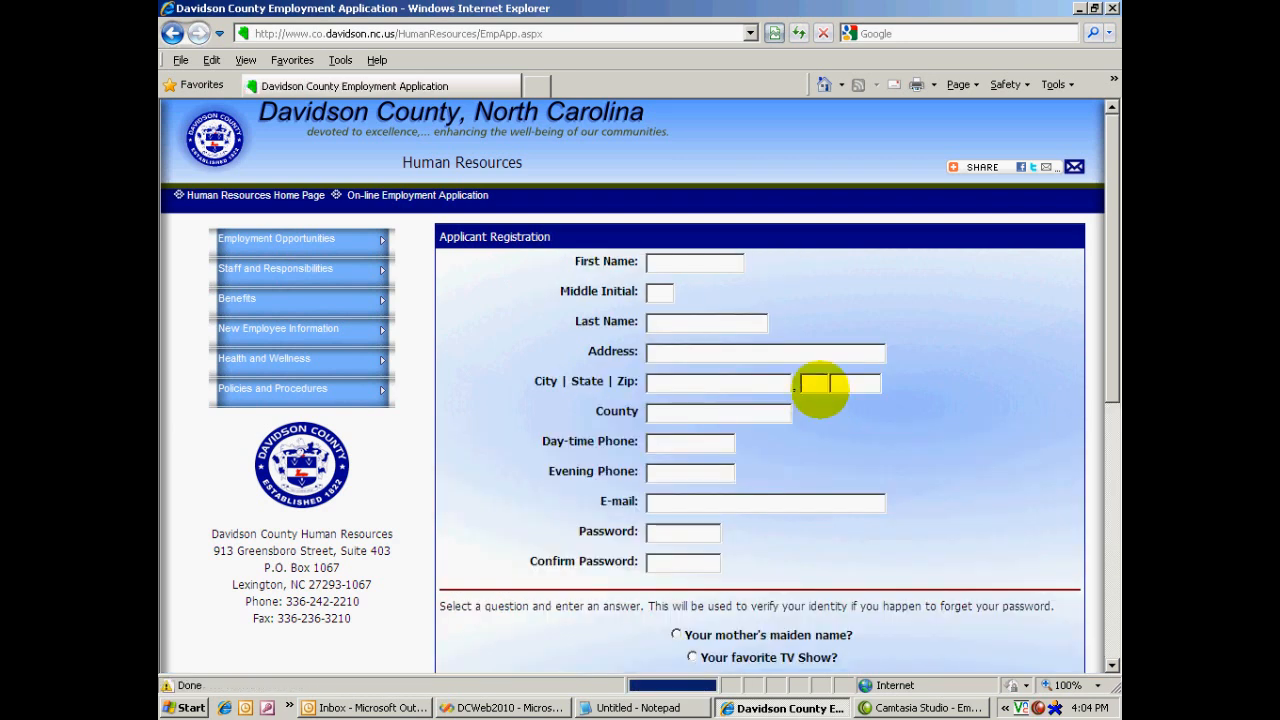
drag(1113, 303, 1115, 350)
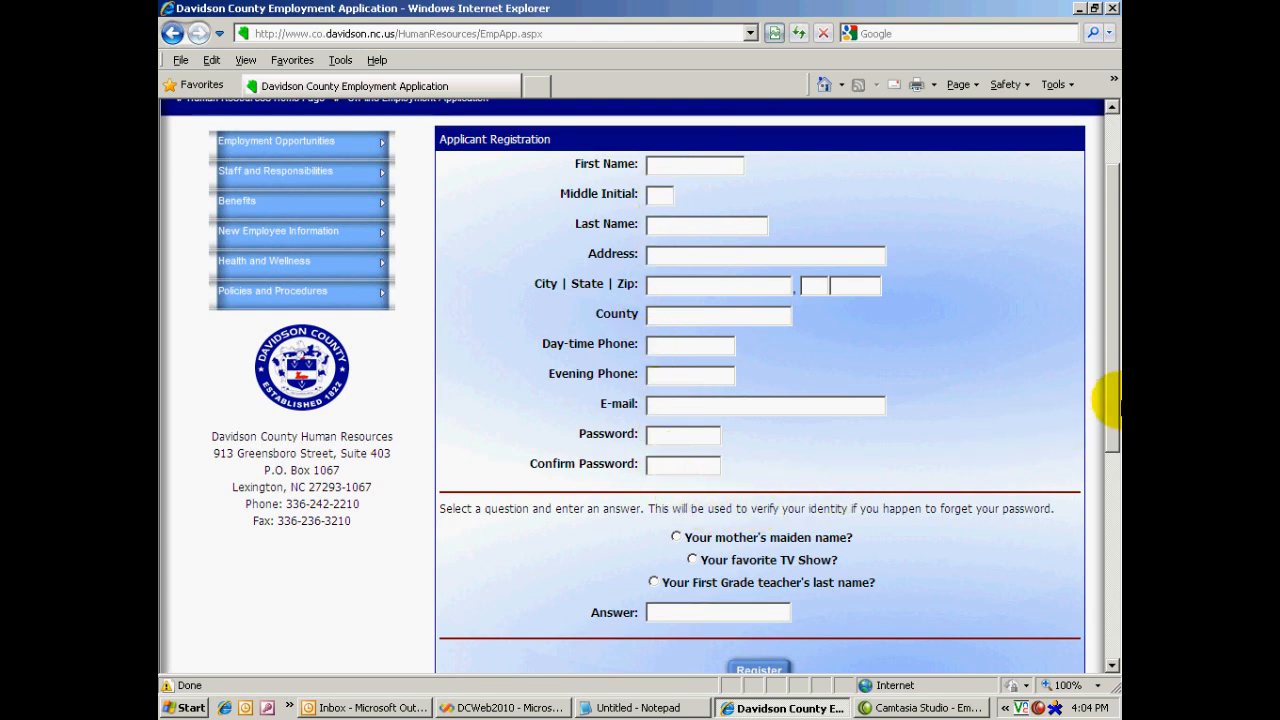
scroll(1115, 403, down, 3)
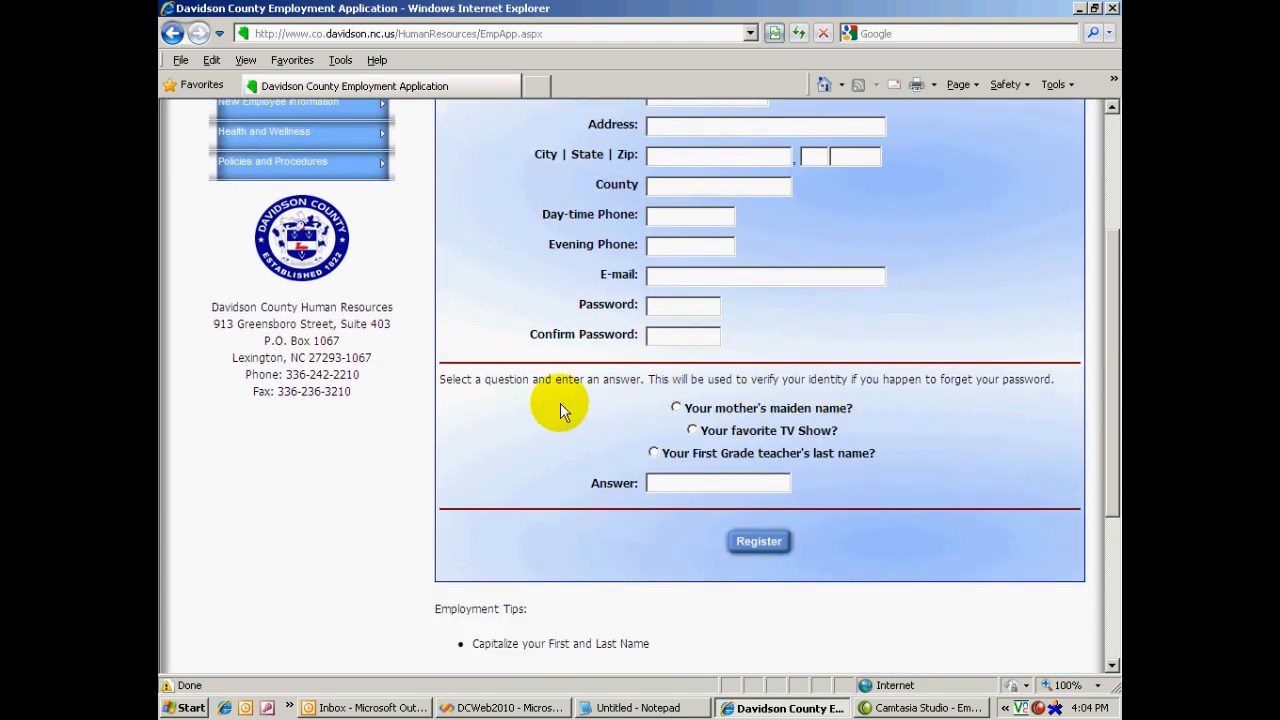
click(760, 541)
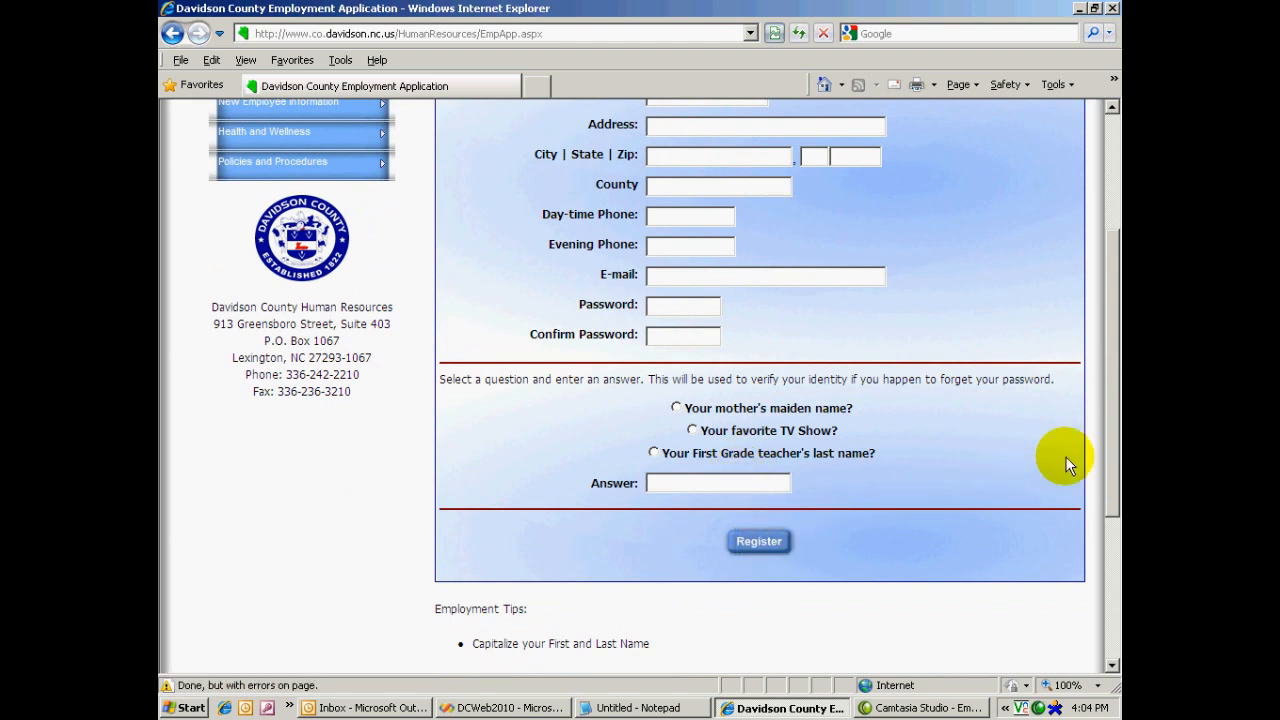
drag(1114, 434, 1115, 572)
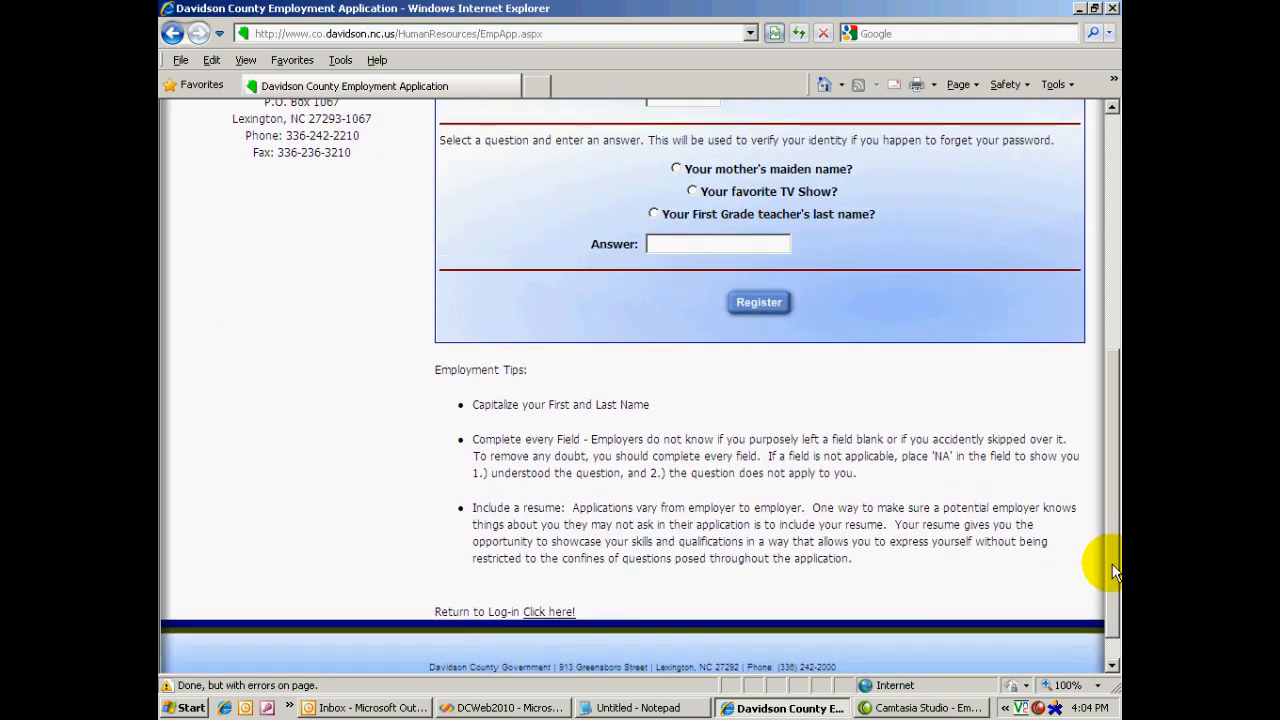
Step: Return to the applicant log-in and log in with the registered e-mail and account password
click(557, 613)
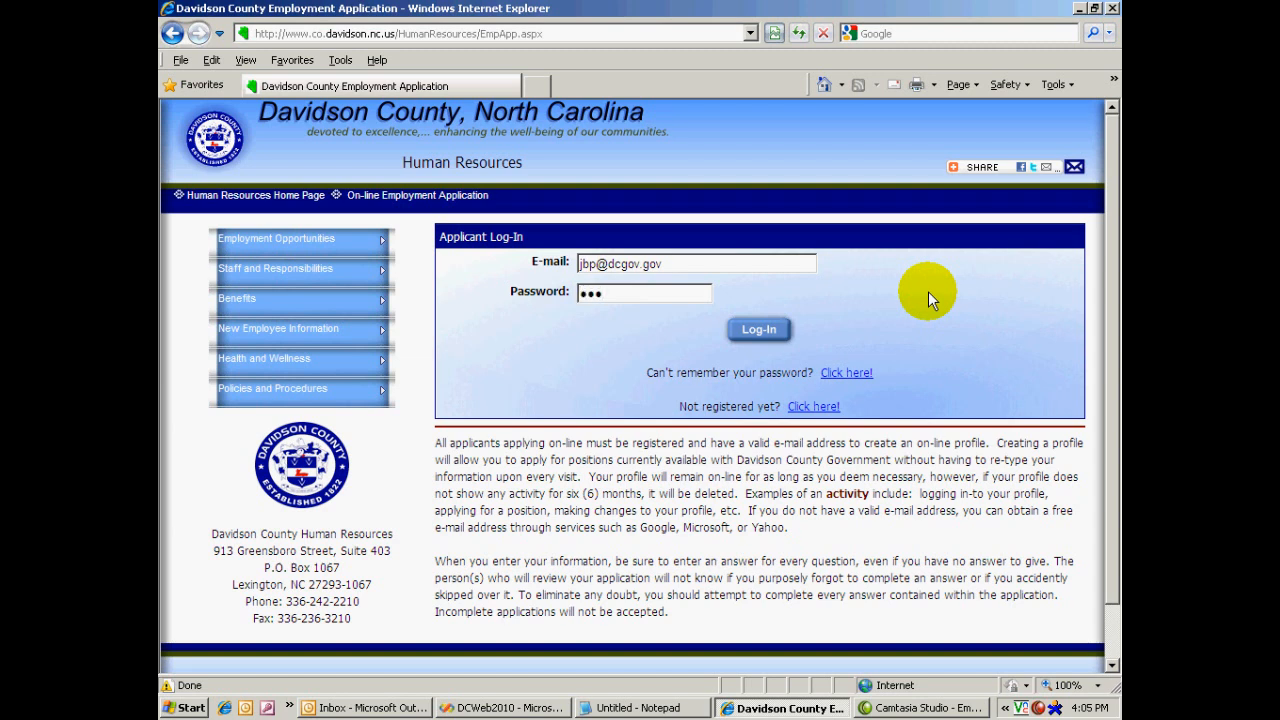
click(762, 338)
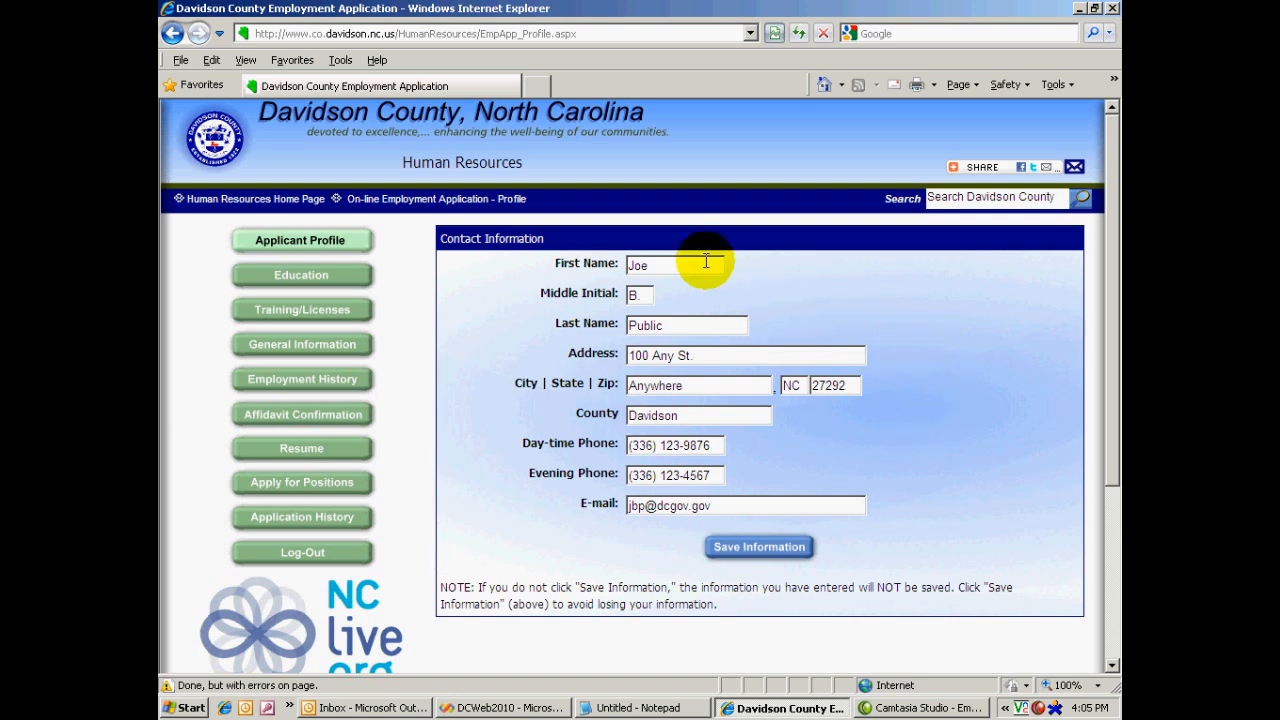
Step: Change the city in the contact information to Lexington and set it back to Anywhere
double_click(696, 386)
text(Lexington)
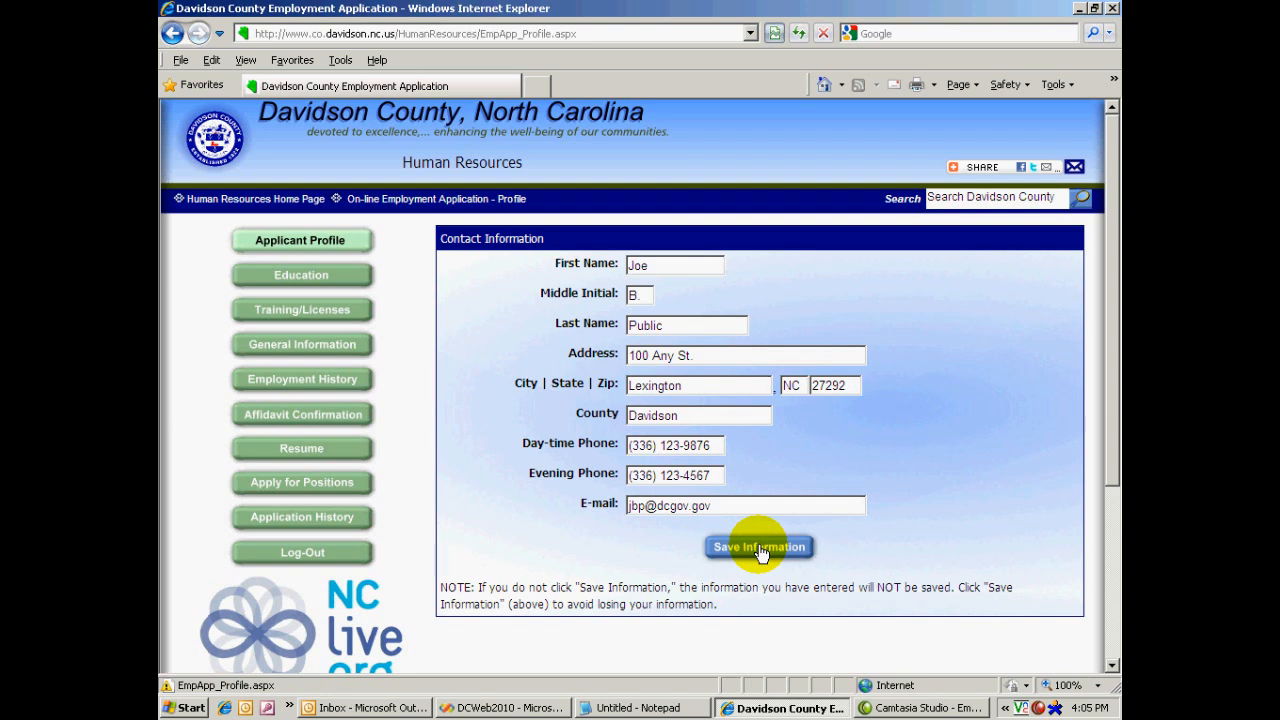
drag(705, 386, 563, 362)
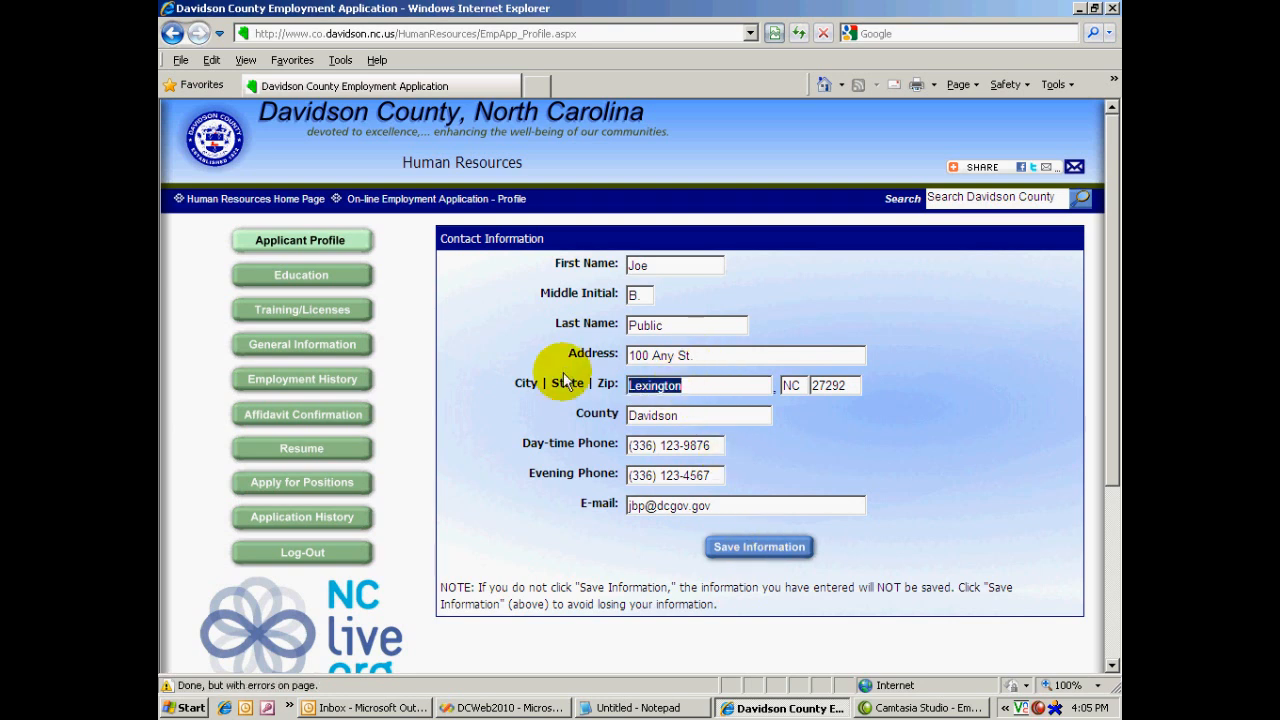
text(Anywhere)
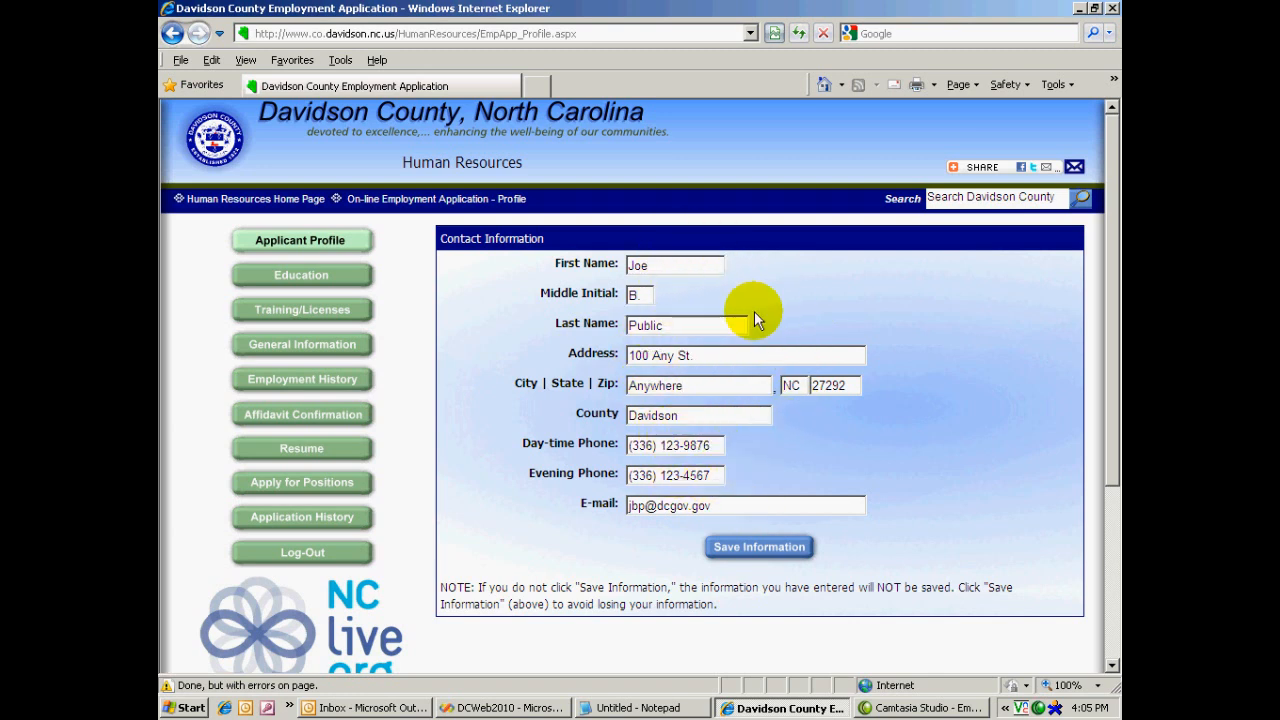
Step: Save the applicant's contact information and continue to the Education area
click(763, 556)
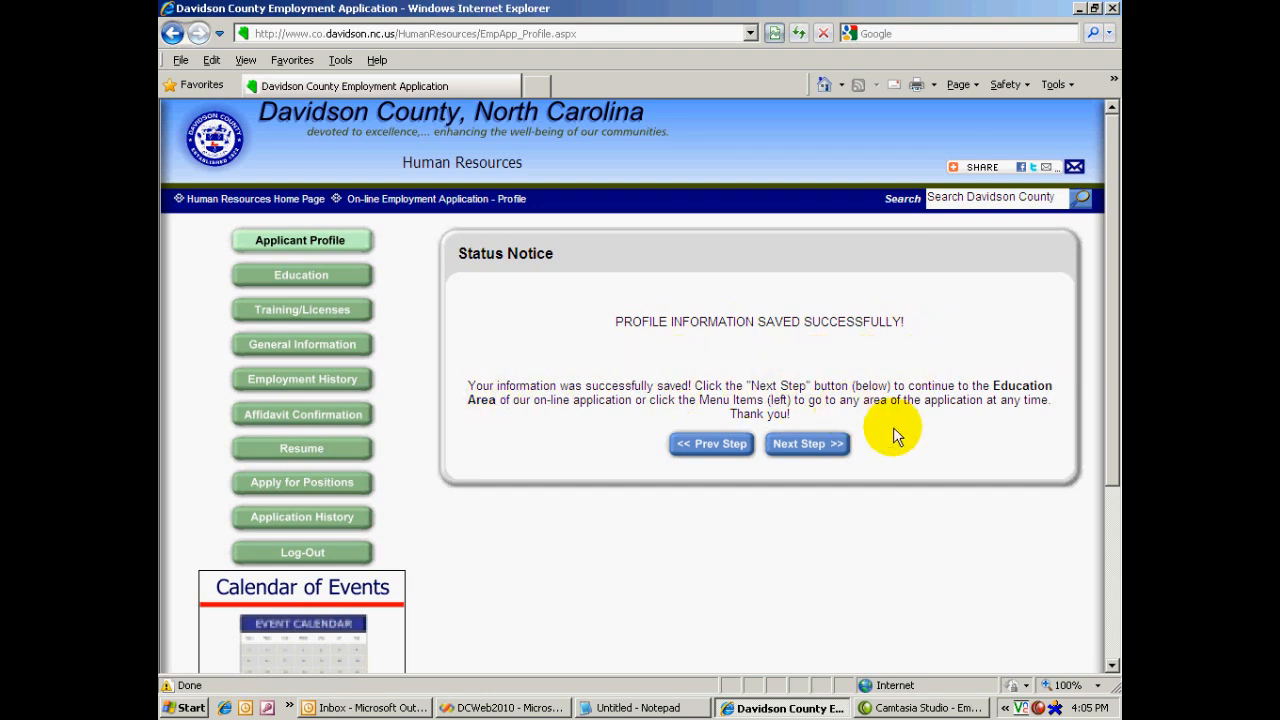
click(818, 450)
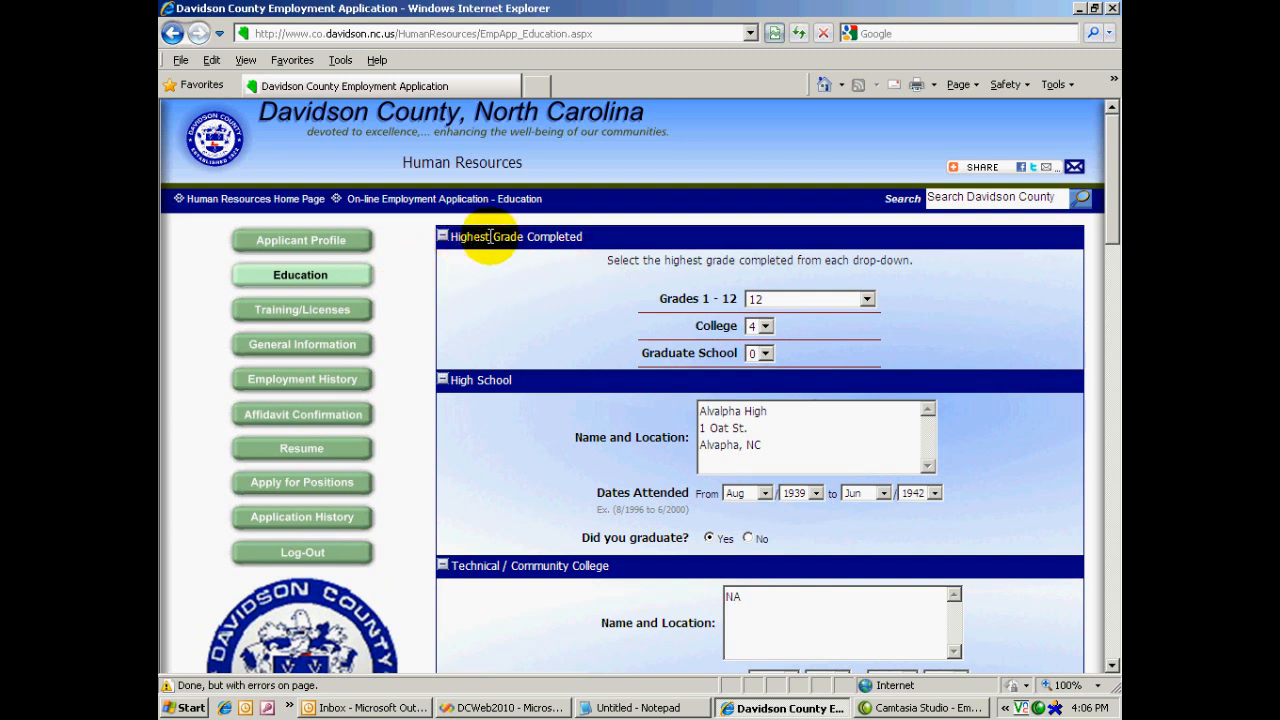
Step: Examine the choices offered for Grades 1 - 12, College and Graduate School without changing the selected values
click(868, 299)
click(867, 299)
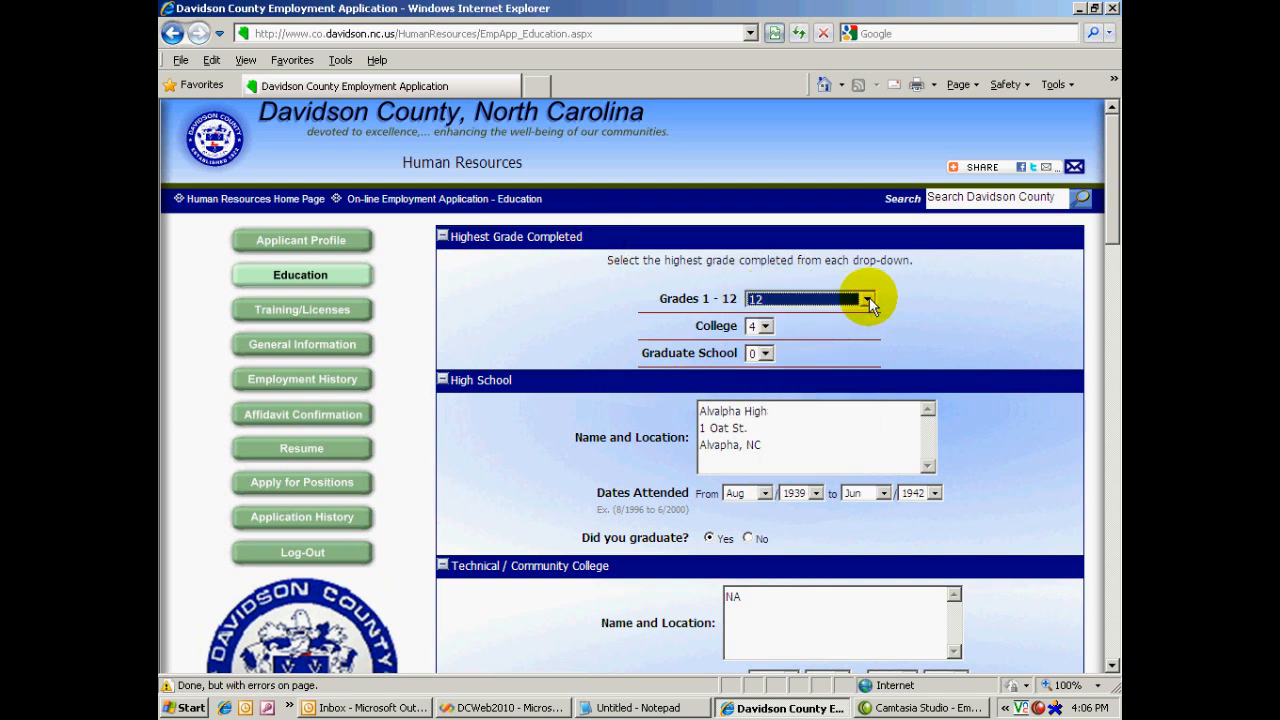
click(867, 299)
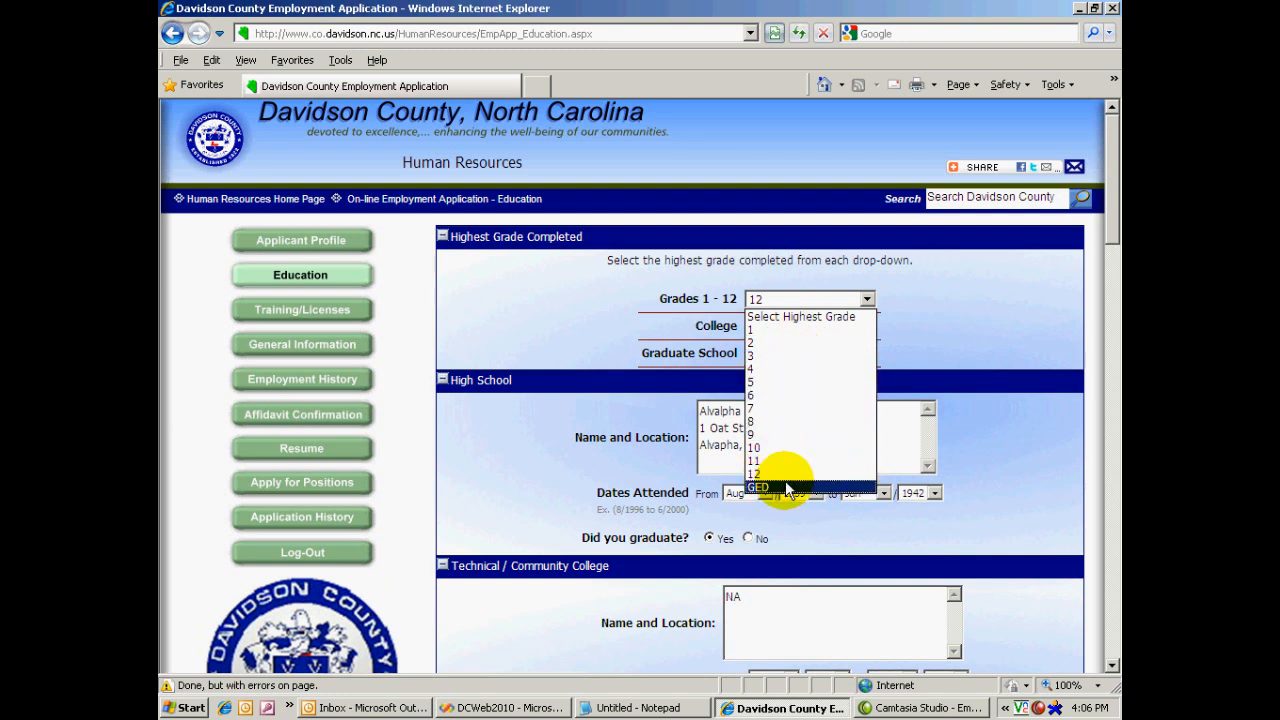
click(978, 320)
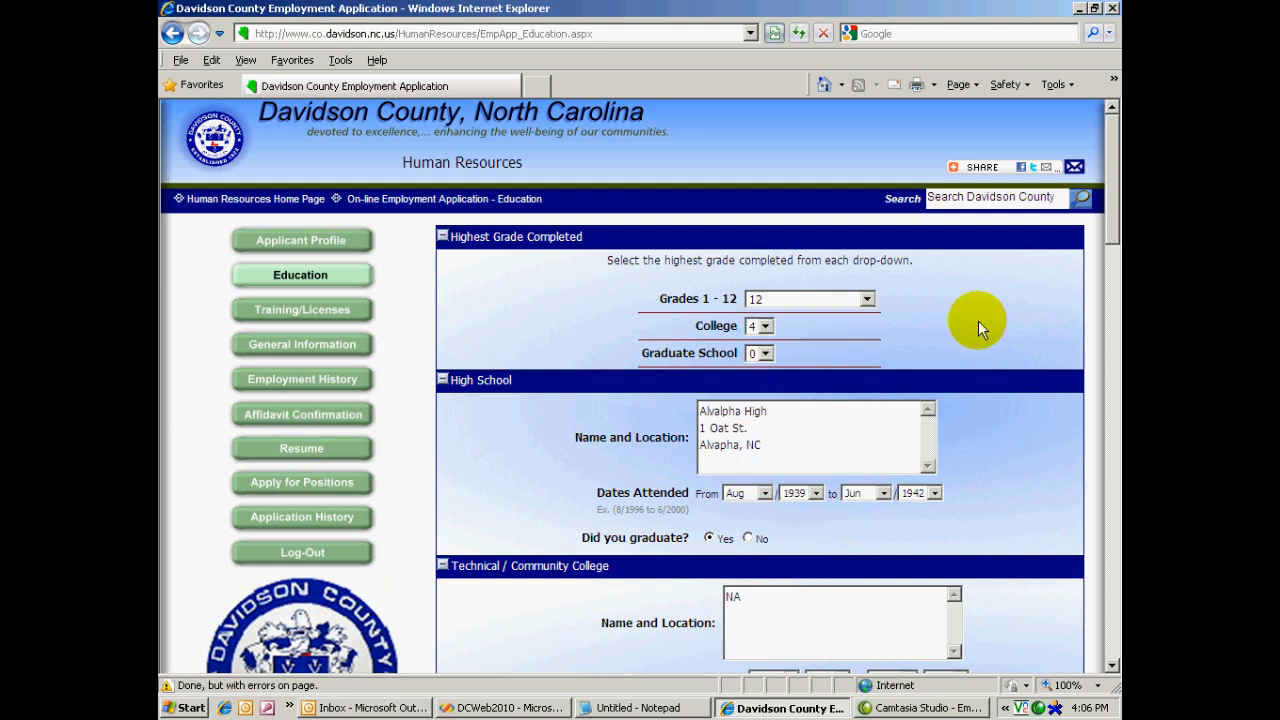
click(766, 326)
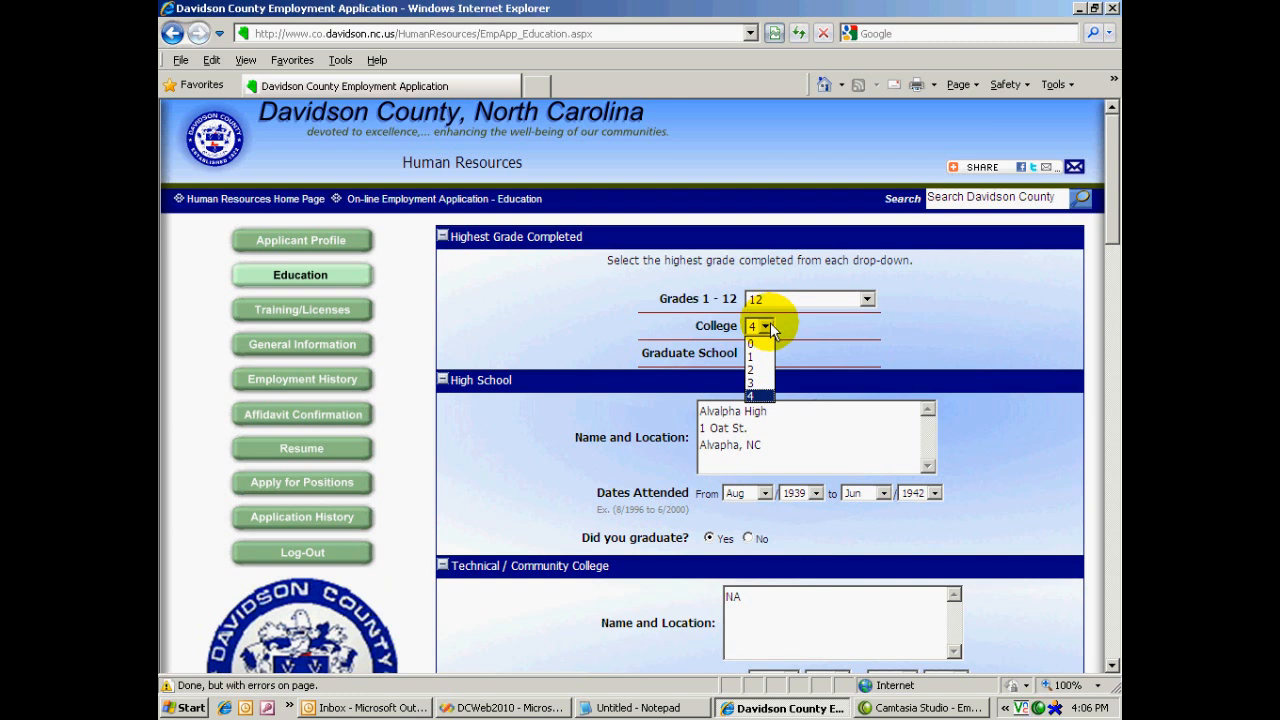
click(771, 329)
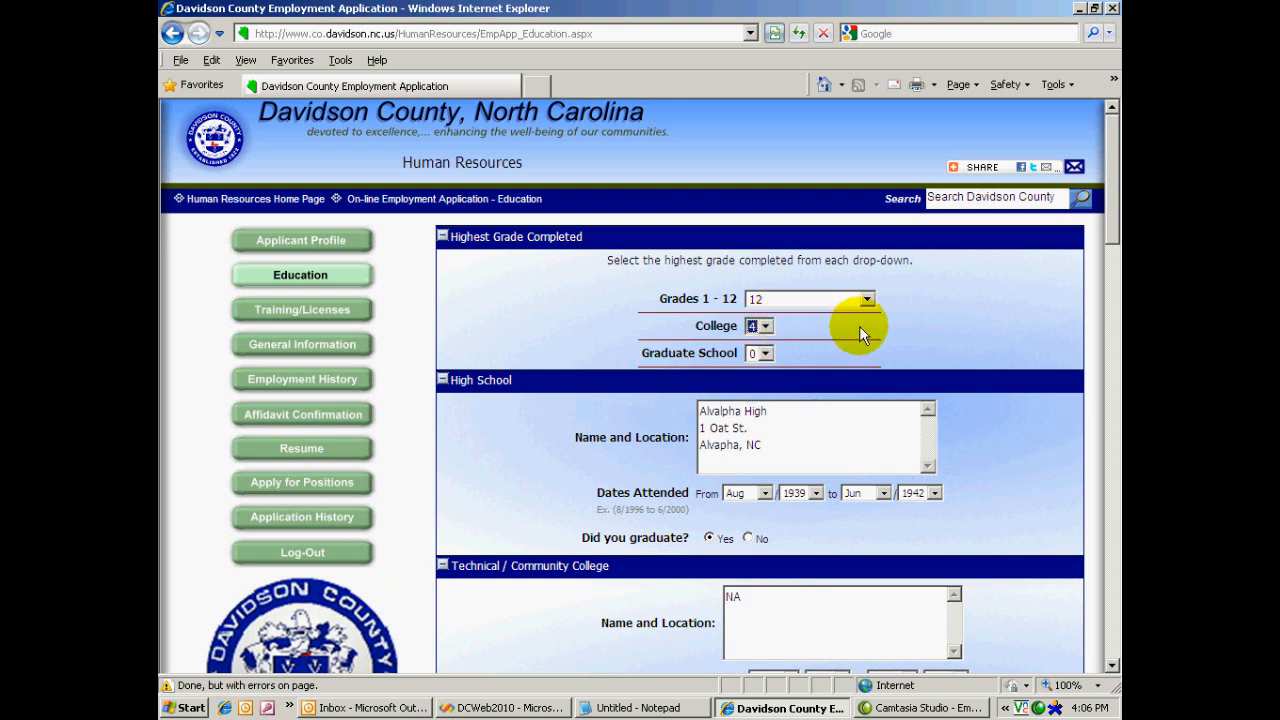
click(766, 354)
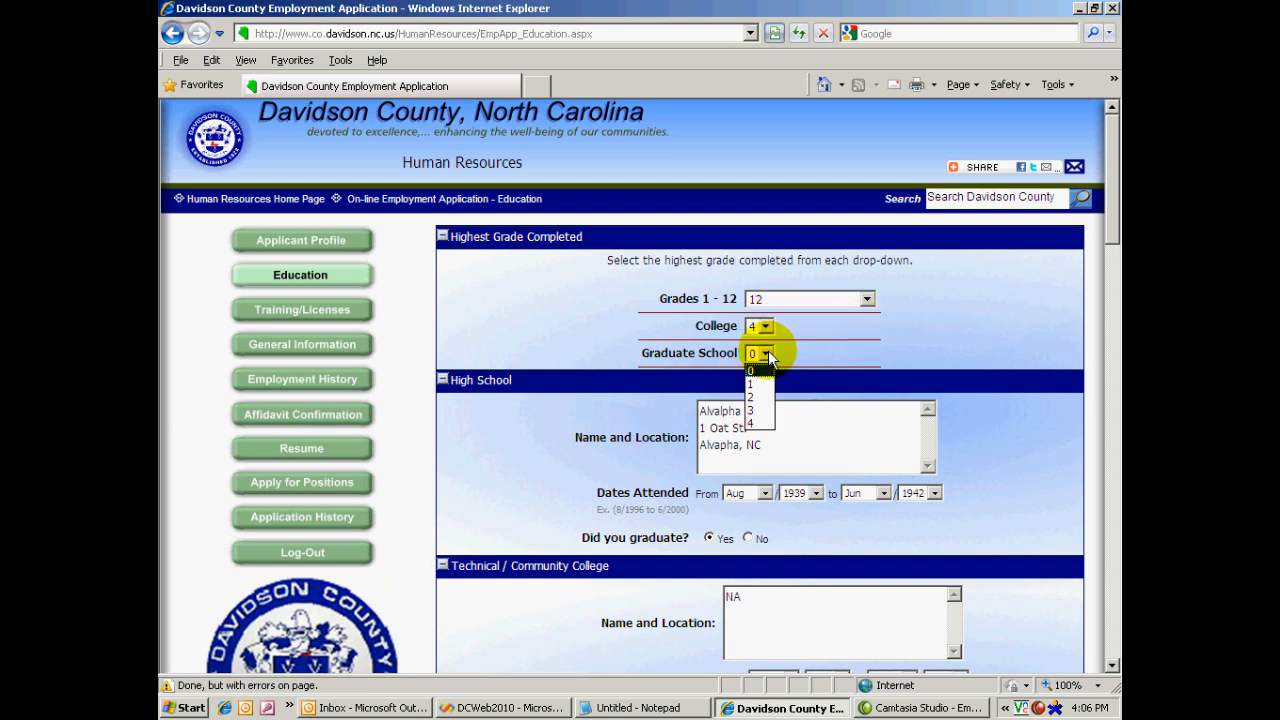
click(839, 331)
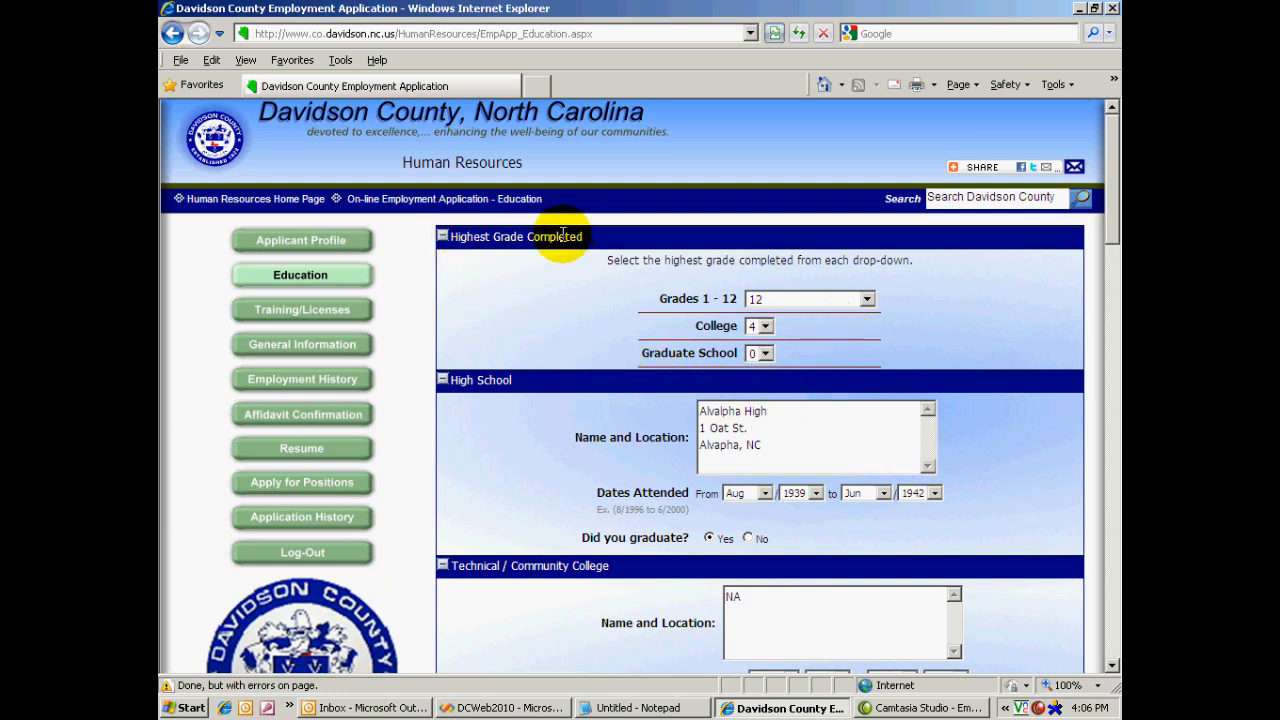
Step: Collapse the Highest Grade Completed and High School sections of the Education form
drag(452, 237, 587, 236)
click(597, 236)
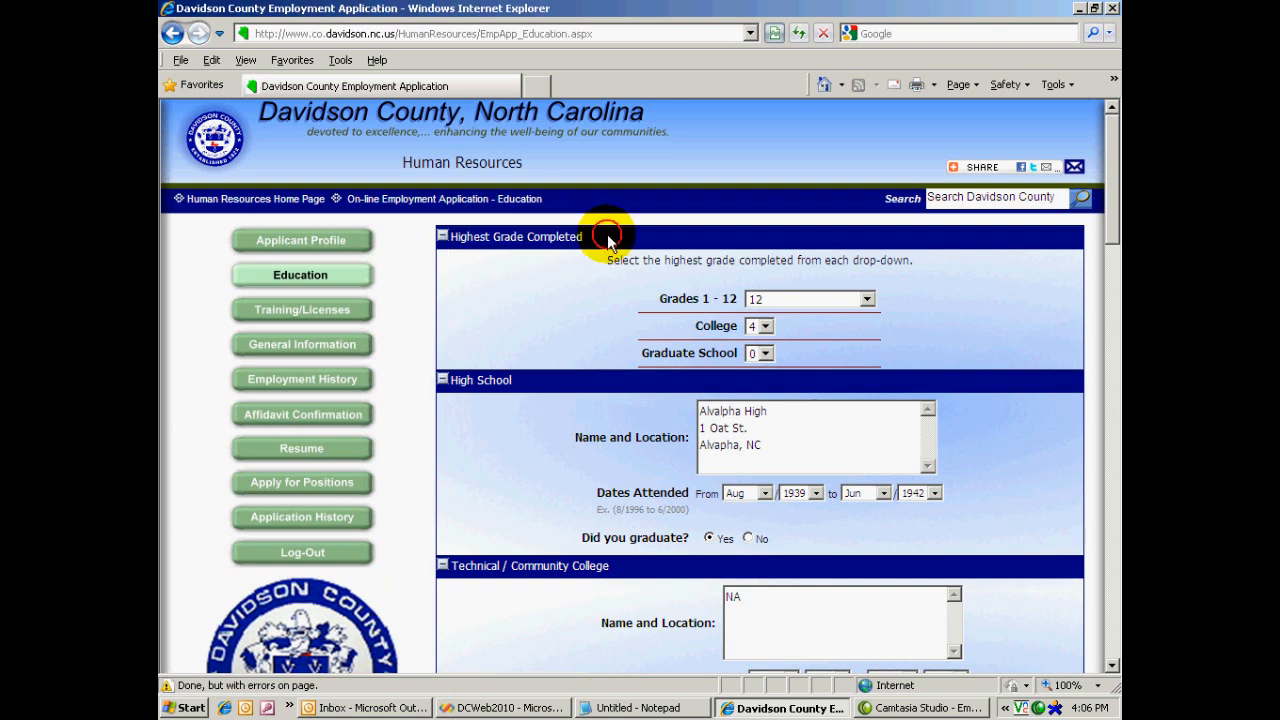
click(442, 237)
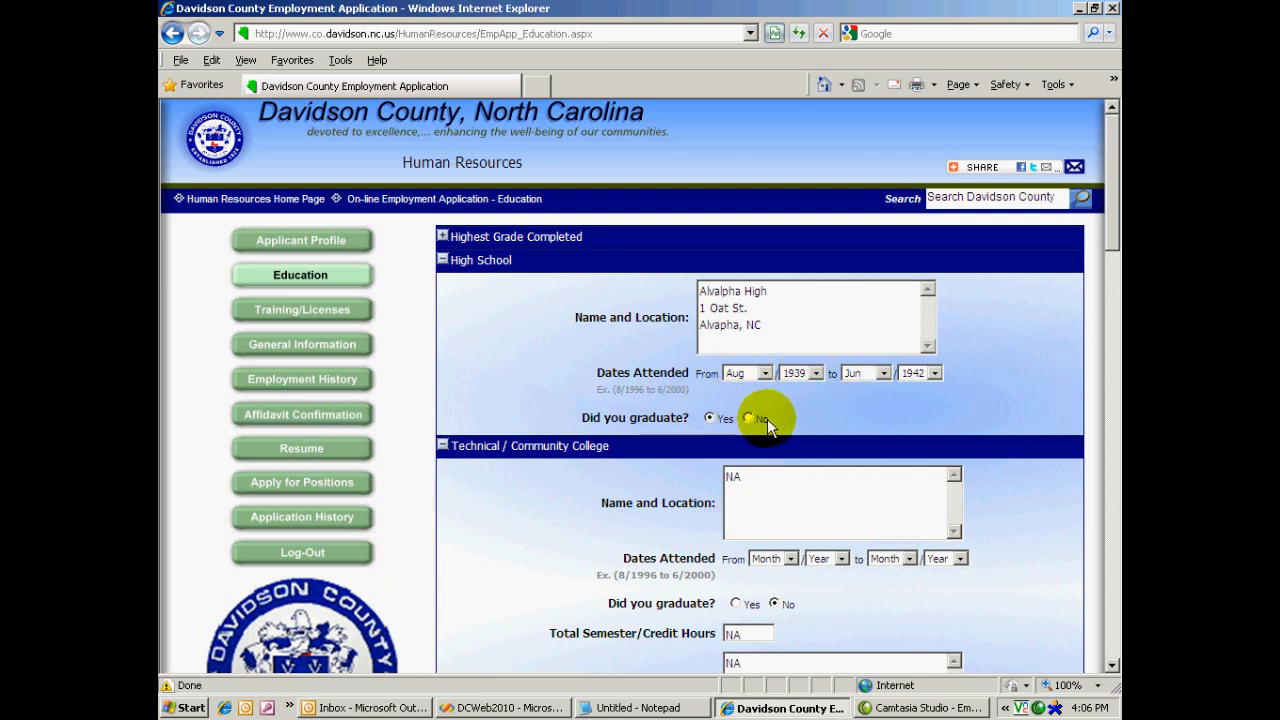
click(443, 260)
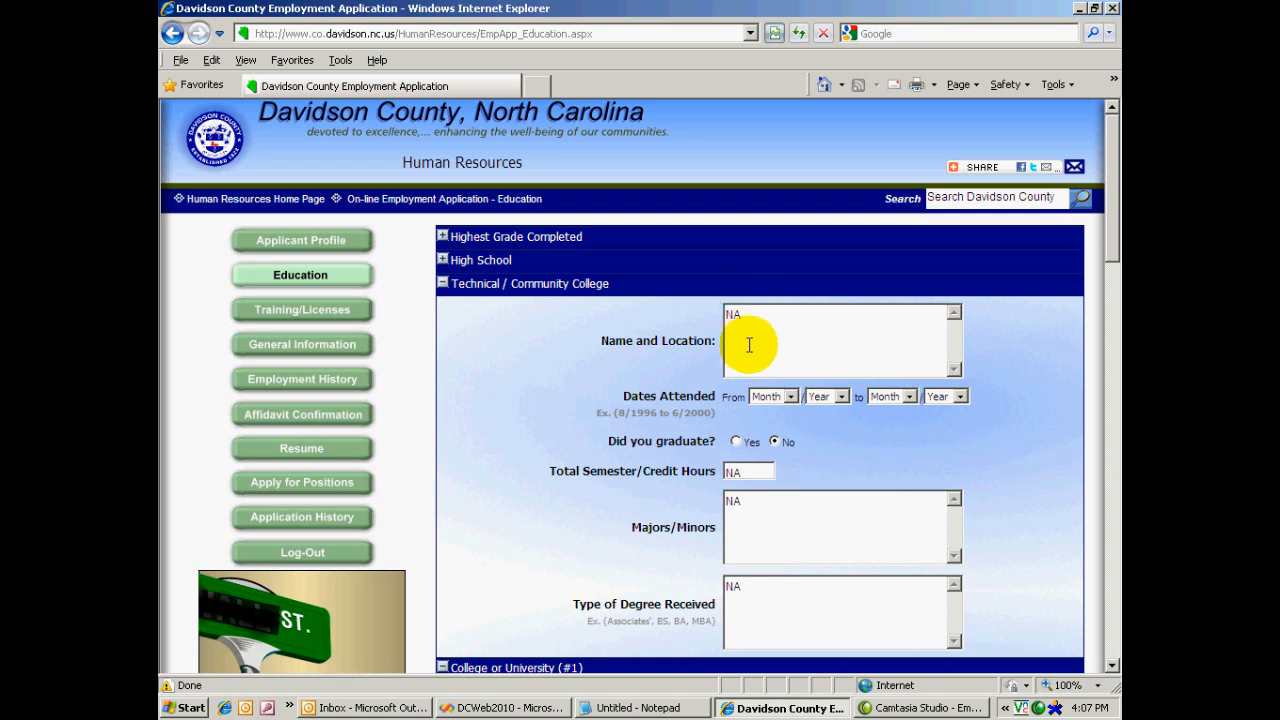
Step: Check the name and location, majors and degree entries under Technical / Community College, and collapse that section
drag(744, 314, 720, 316)
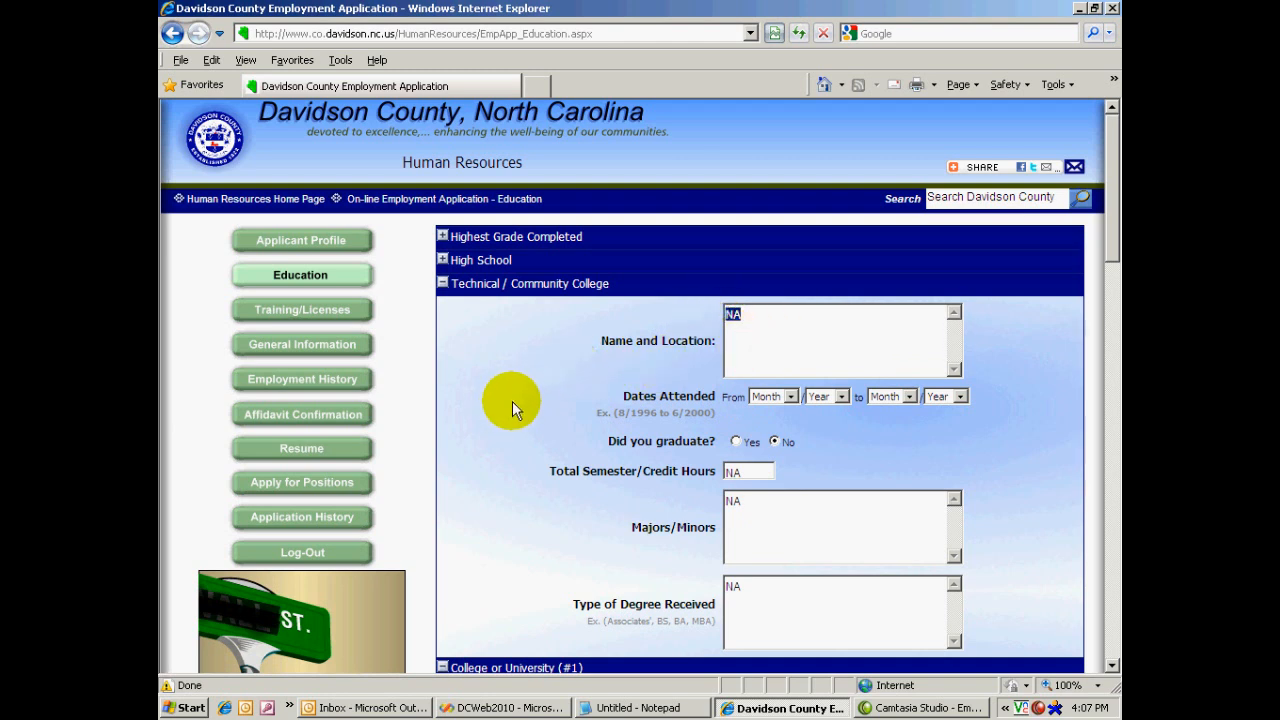
click(750, 336)
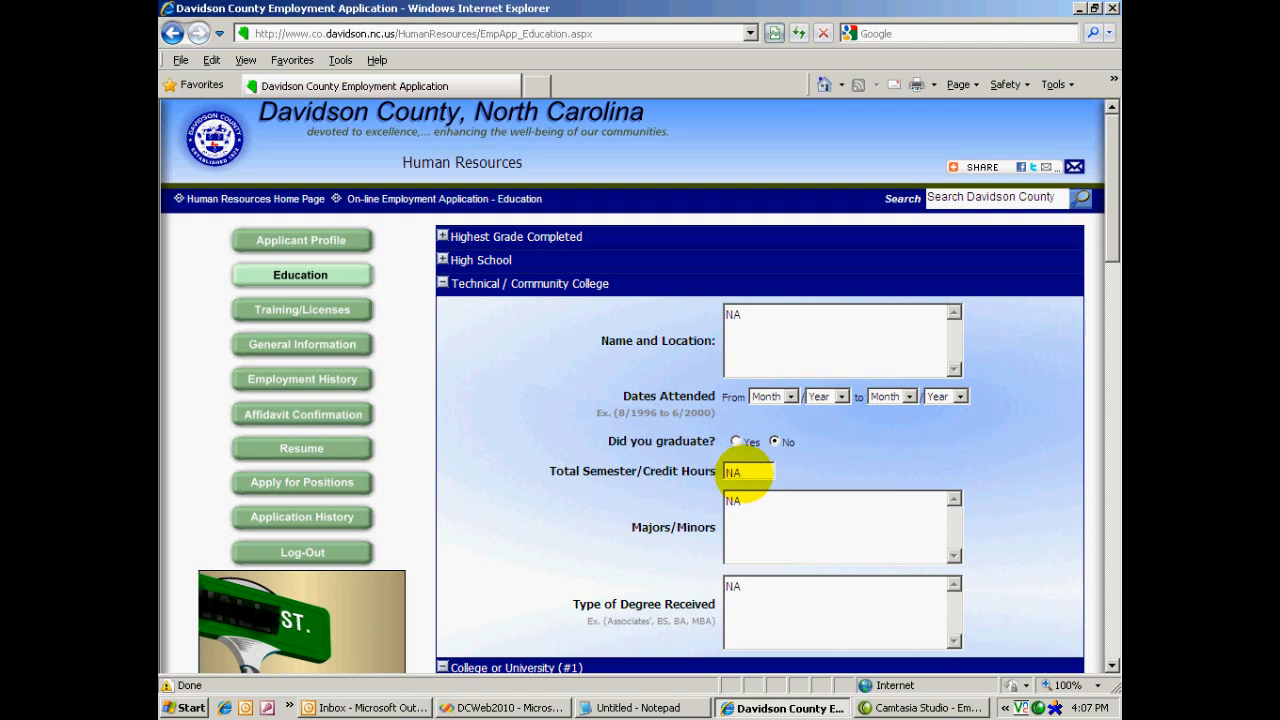
click(763, 508)
click(756, 587)
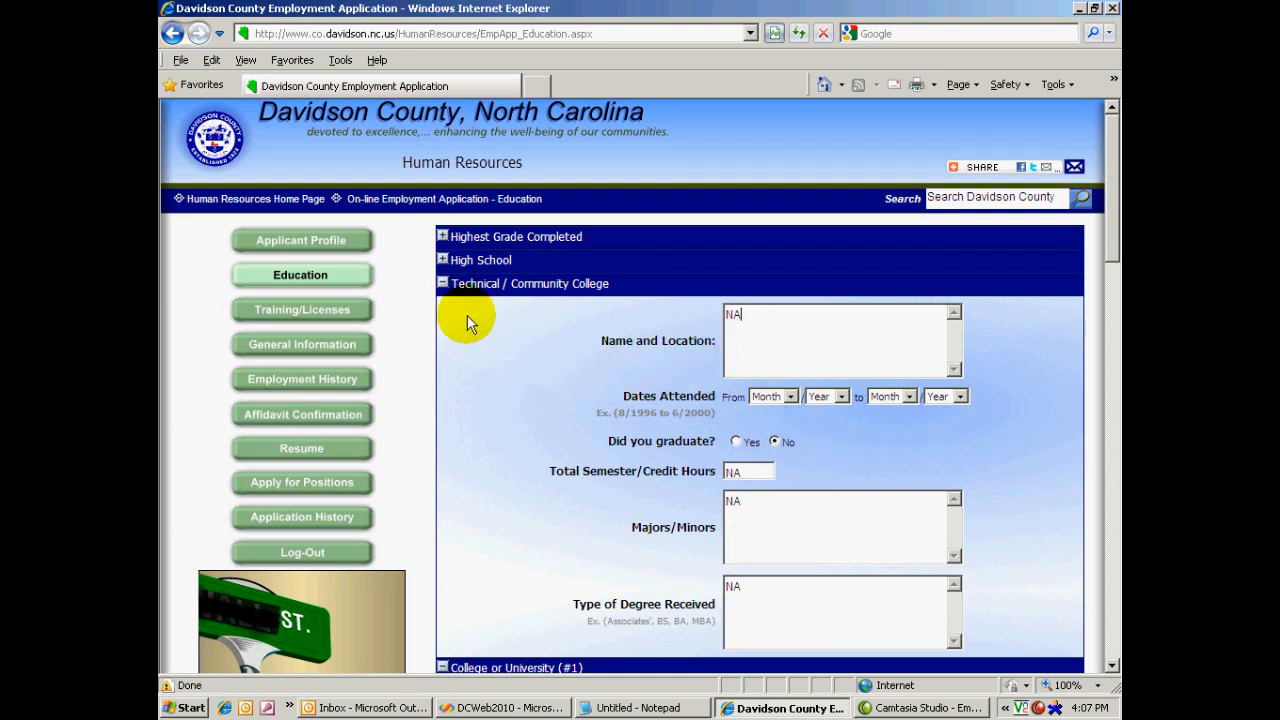
click(443, 285)
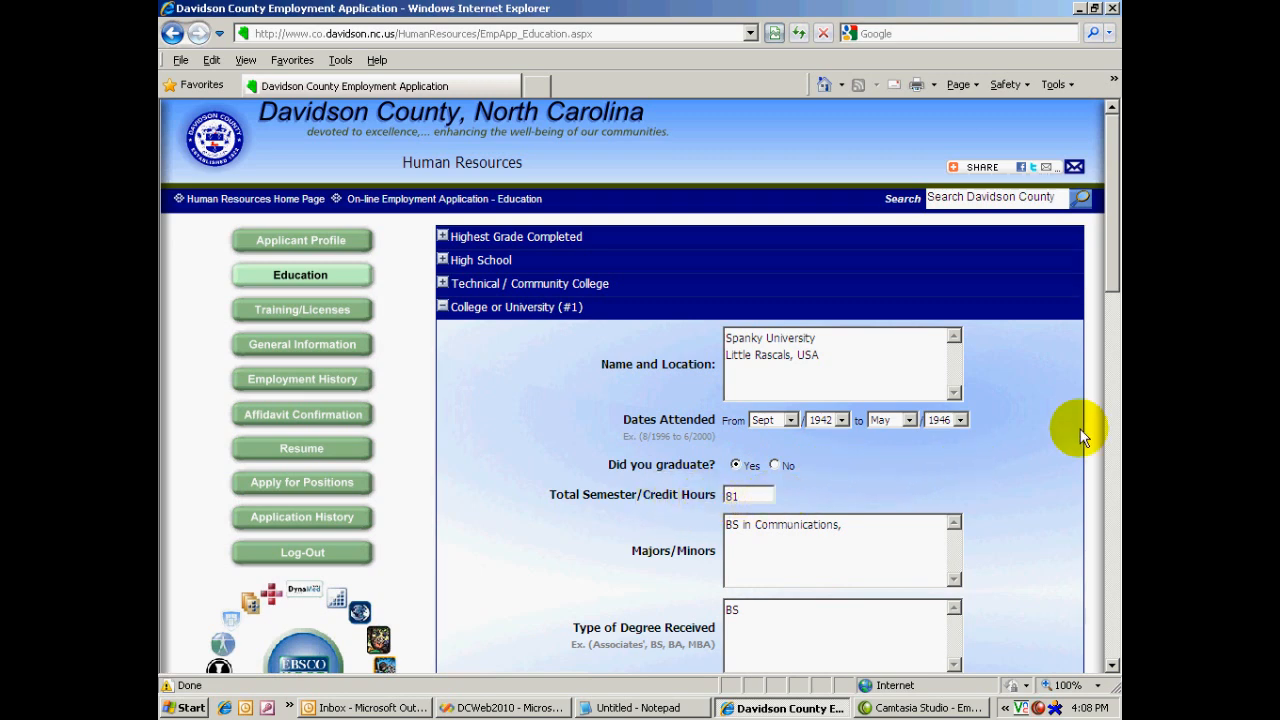
Step: Look over the College or University (#1) section and collapse it
drag(1110, 283, 1110, 330)
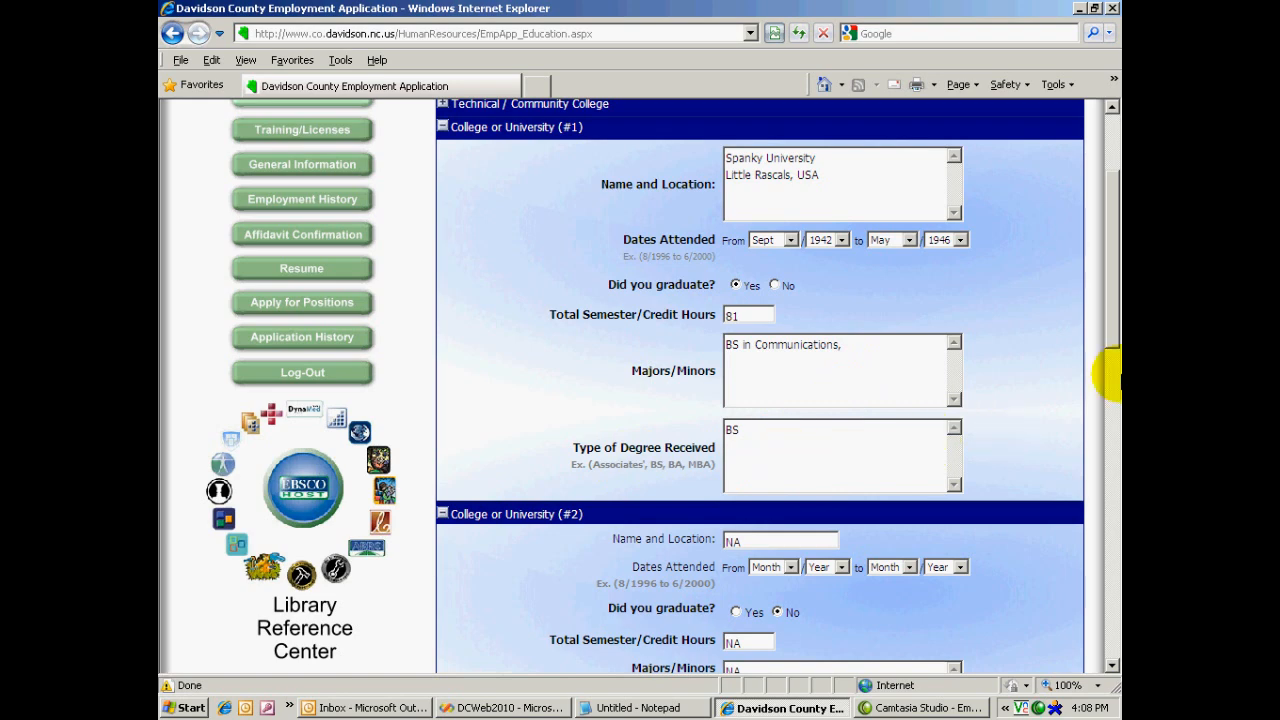
mouse_move(1109, 331)
mouse_down()
mouse_move(1109, 380)
mouse_move(1117, 318)
mouse_up()
click(442, 135)
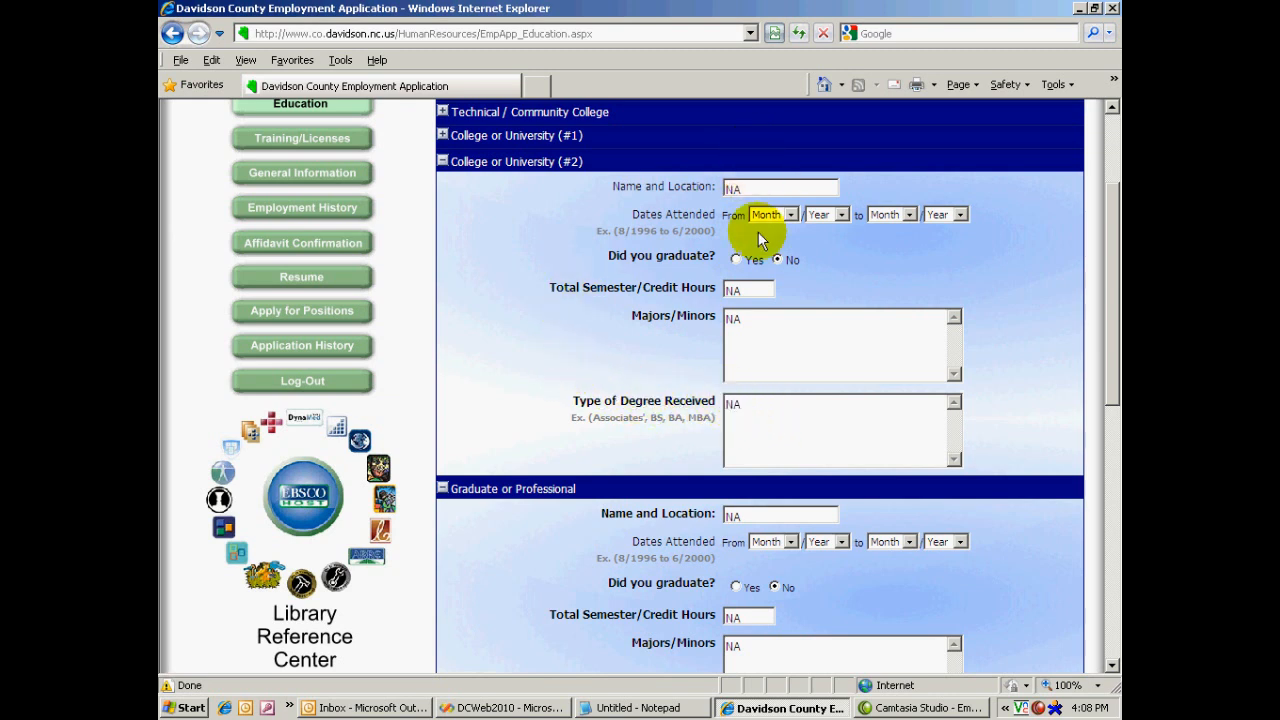
Step: Look over the College or University (#2) and Graduate or Professional sections and collapse both
double_click(745, 403)
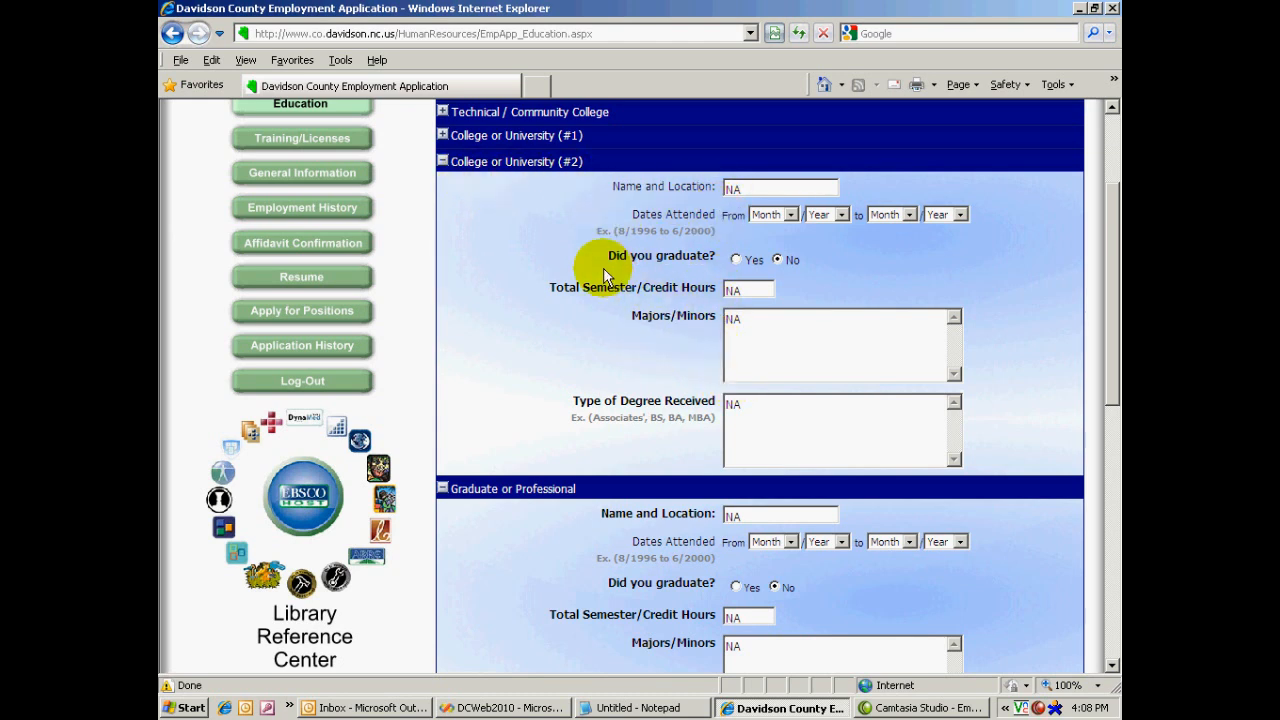
click(443, 162)
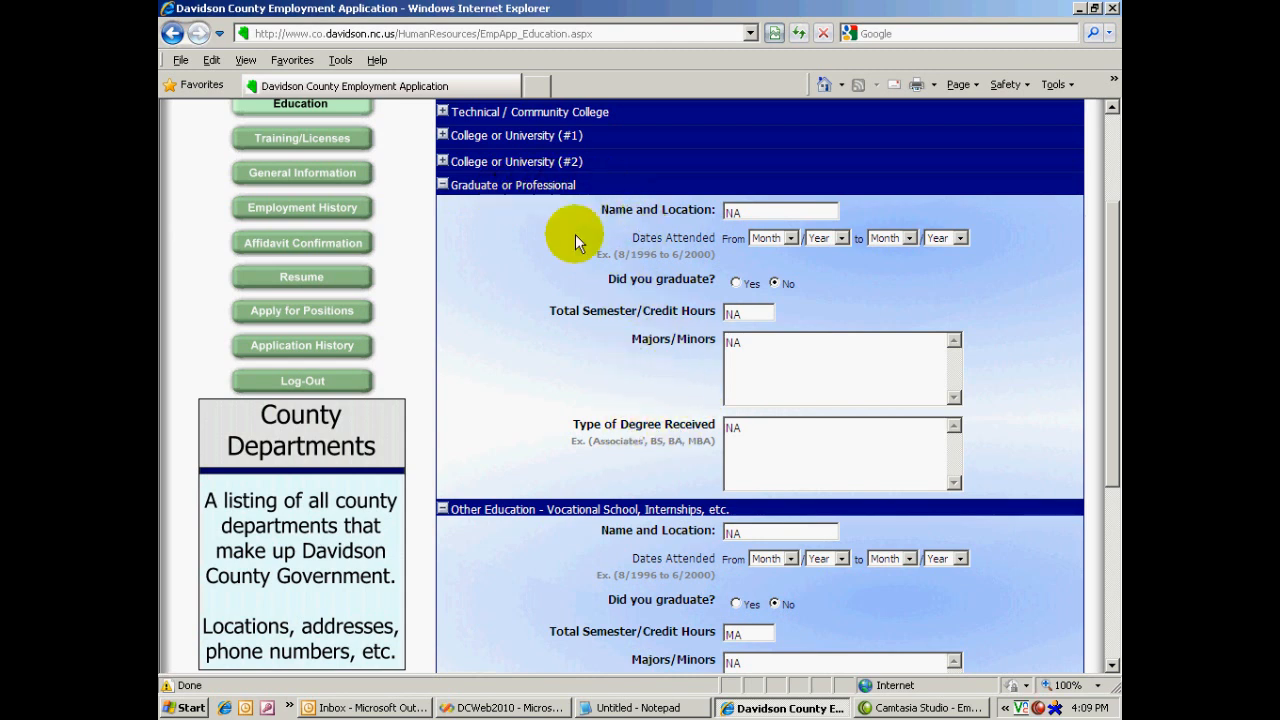
click(443, 187)
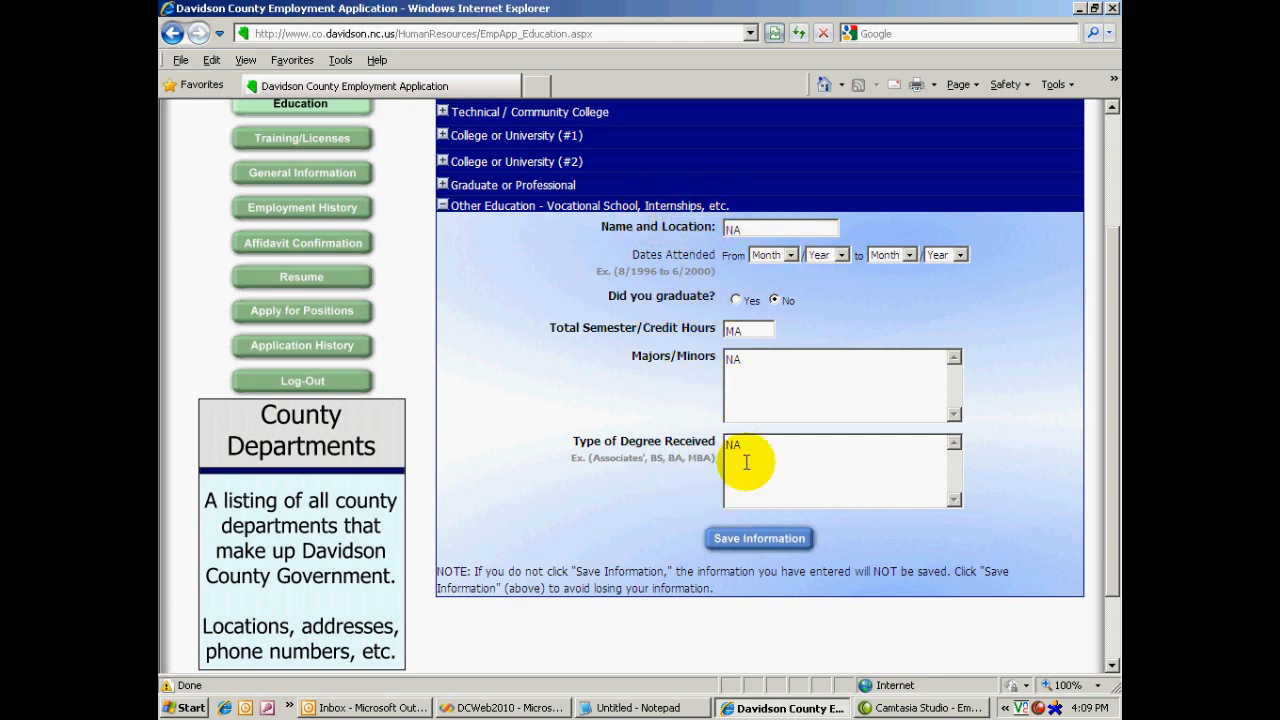
Step: Correct the Total Semester/Credit Hours under Other Education to NA and collapse that section
drag(731, 329, 699, 333)
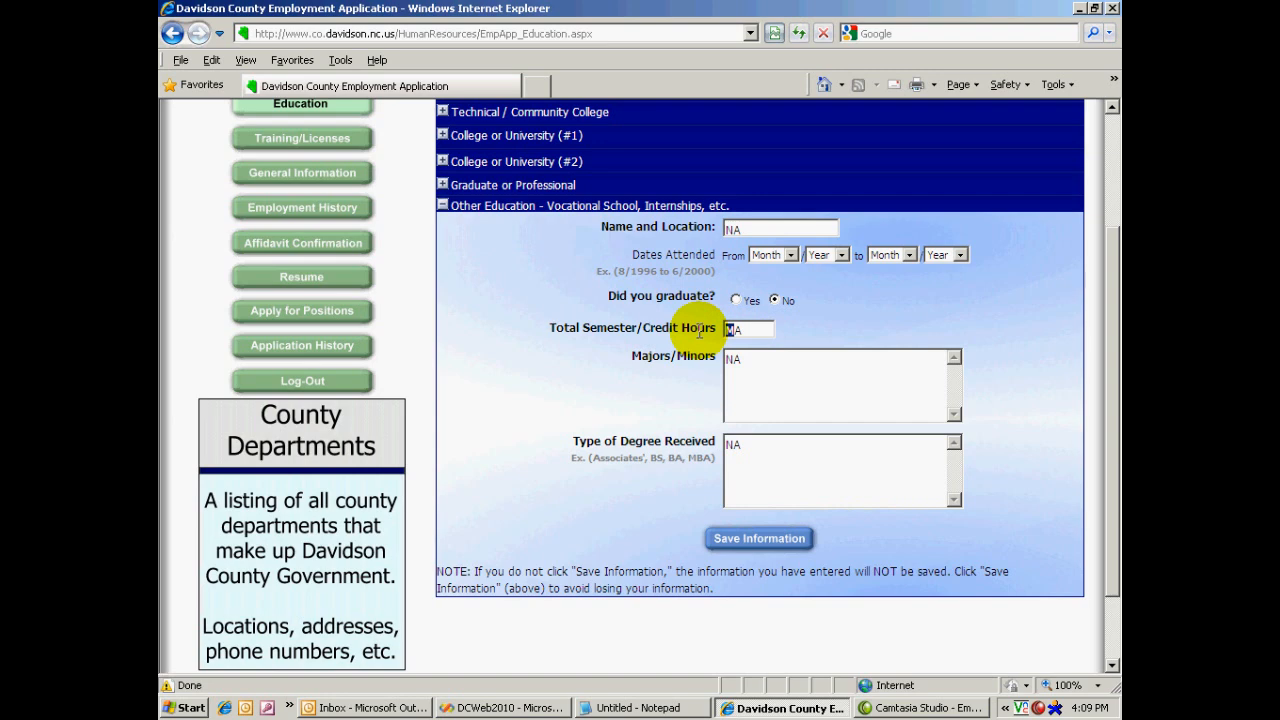
click(759, 538)
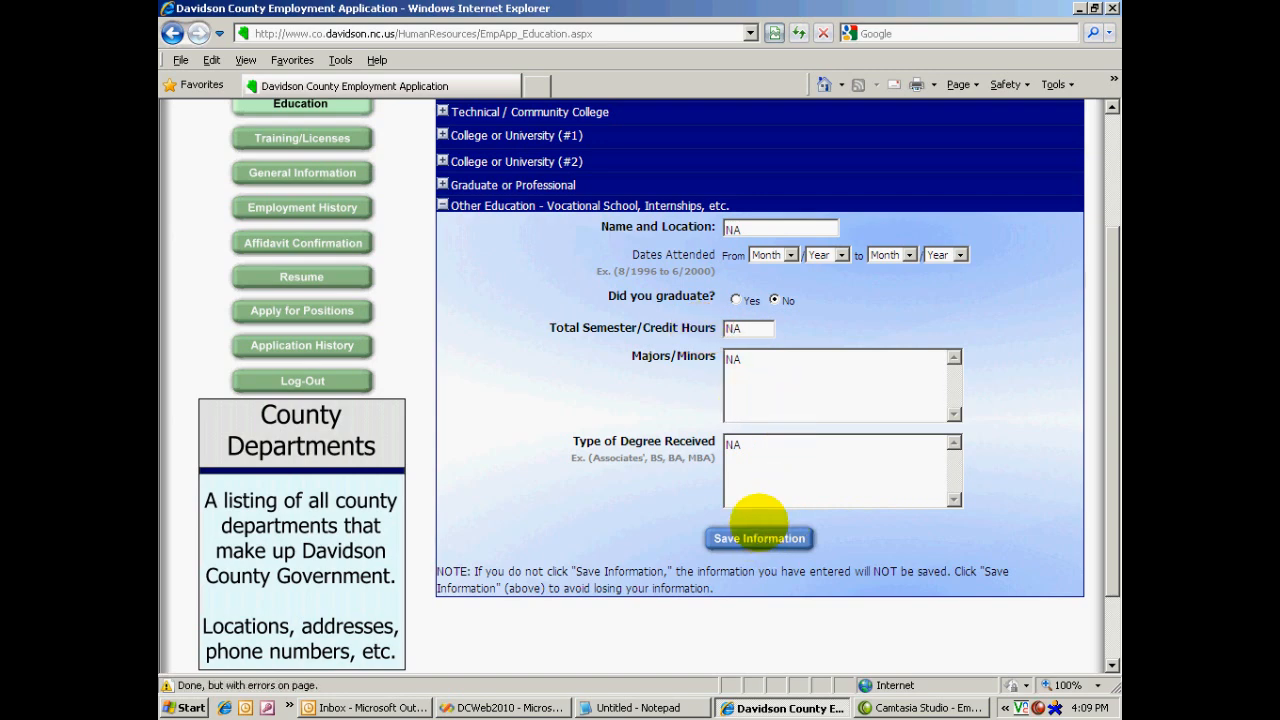
scroll(1110, 160, up, 3)
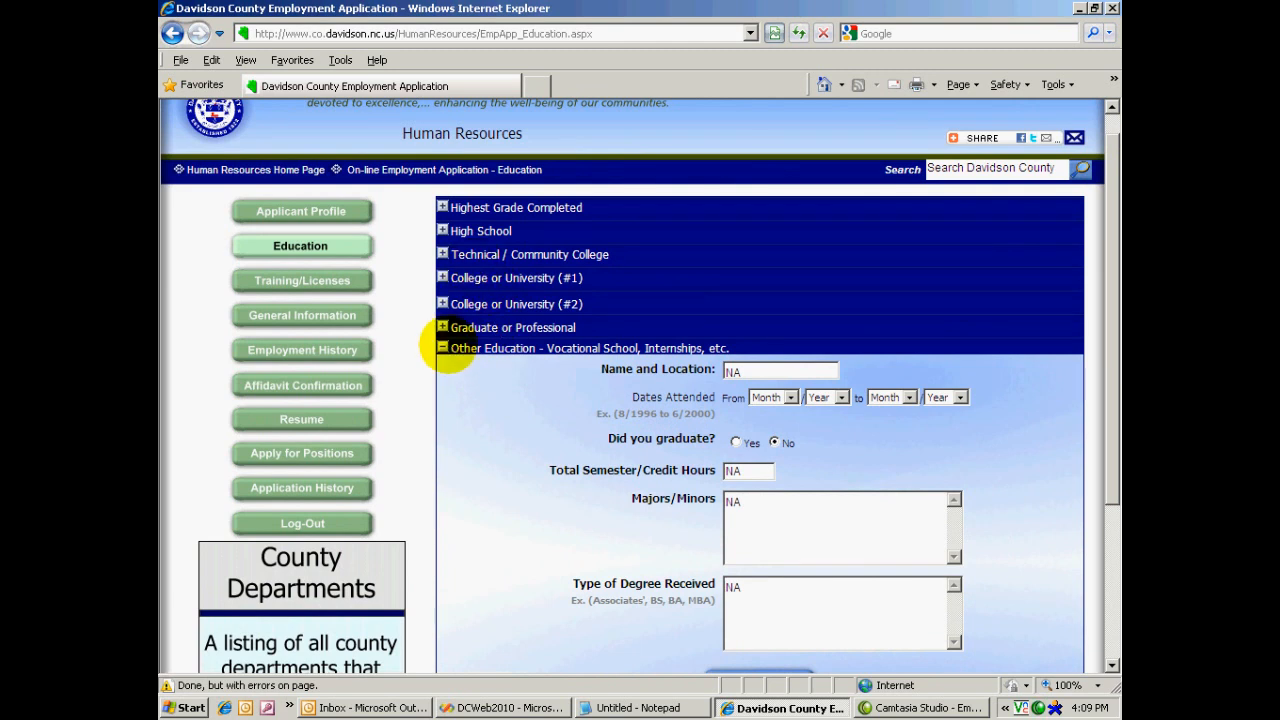
click(442, 347)
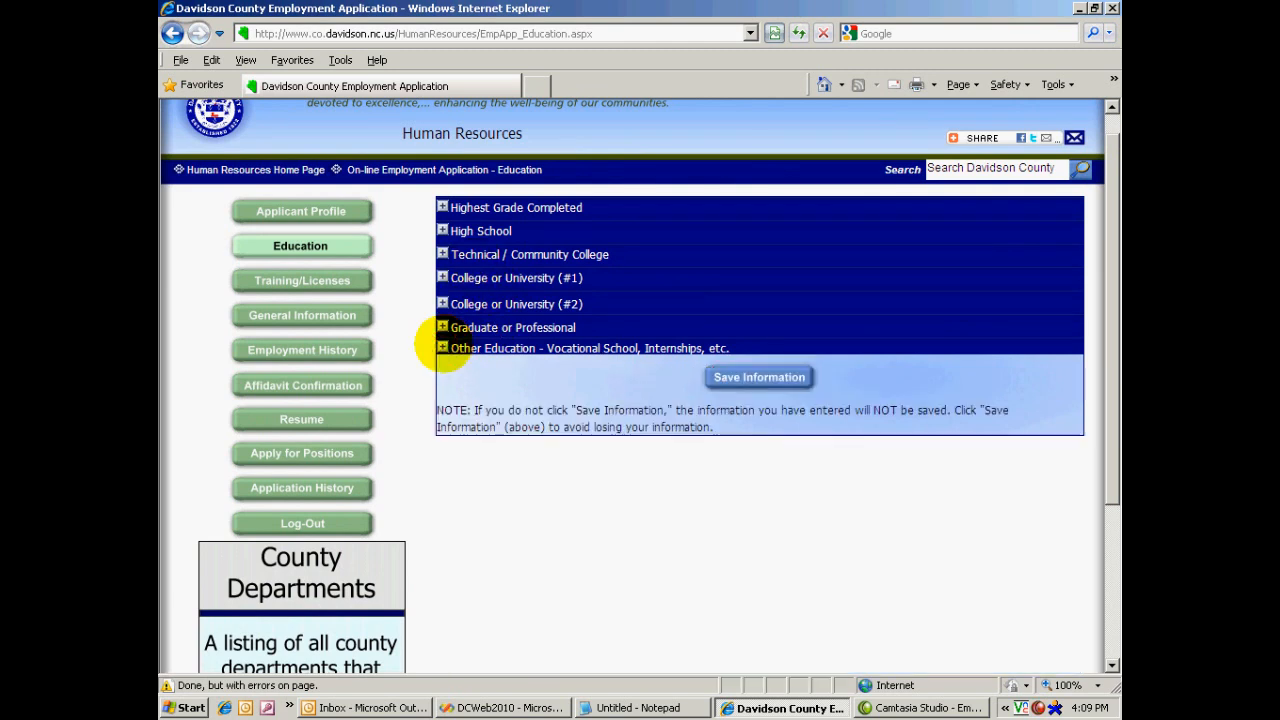
Step: Save the Education information and continue to the Training/Licenses area
click(759, 380)
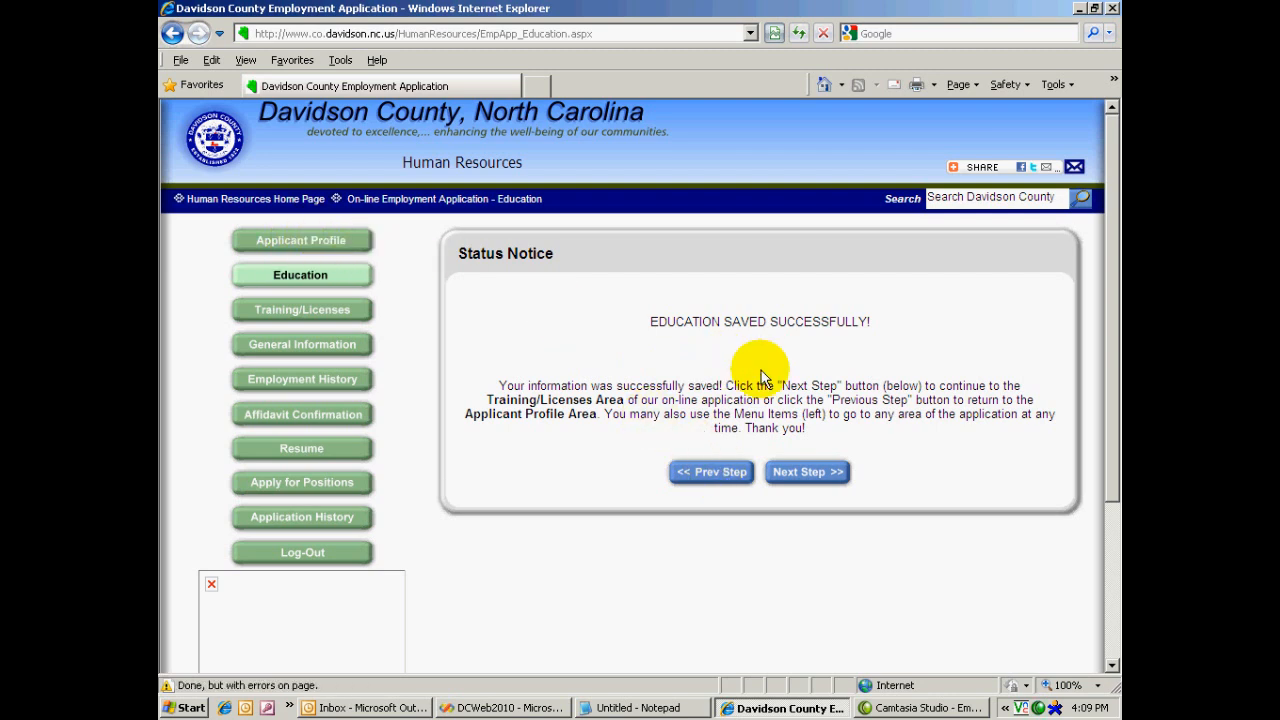
click(818, 475)
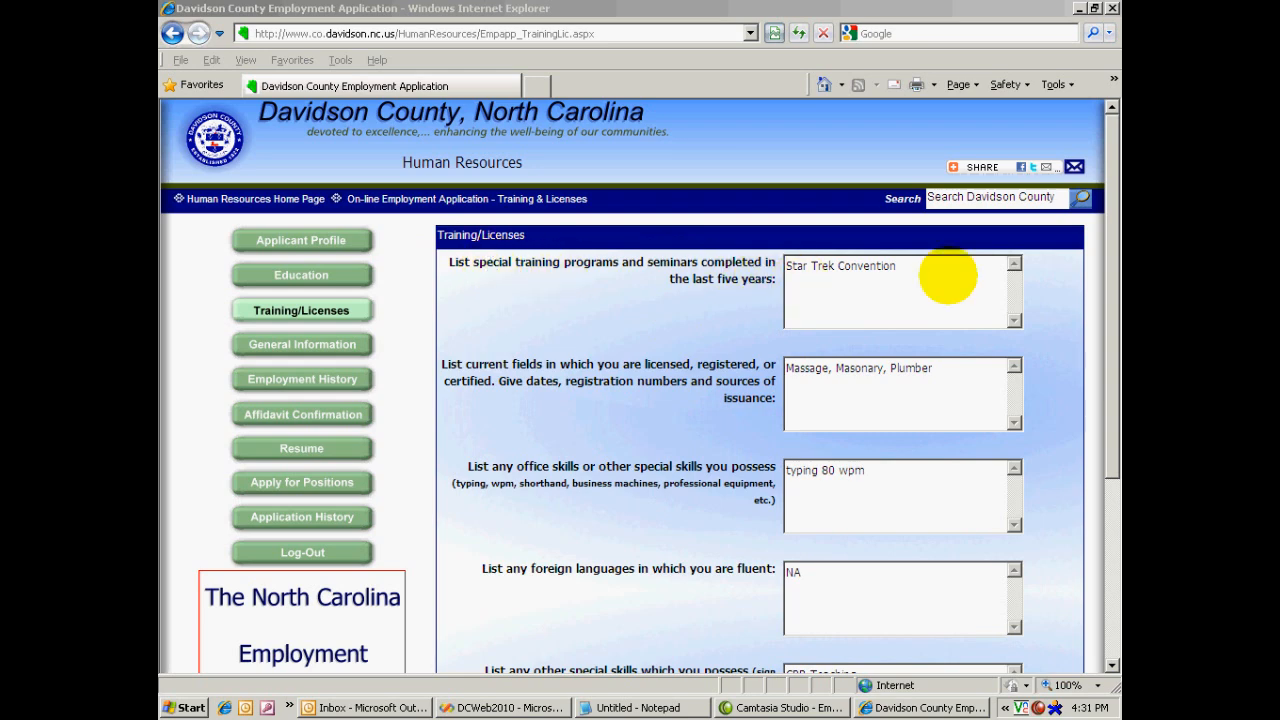
Step: Review the training, license, skill and language entries, save them and continue to the General Information area
drag(1110, 246, 1108, 325)
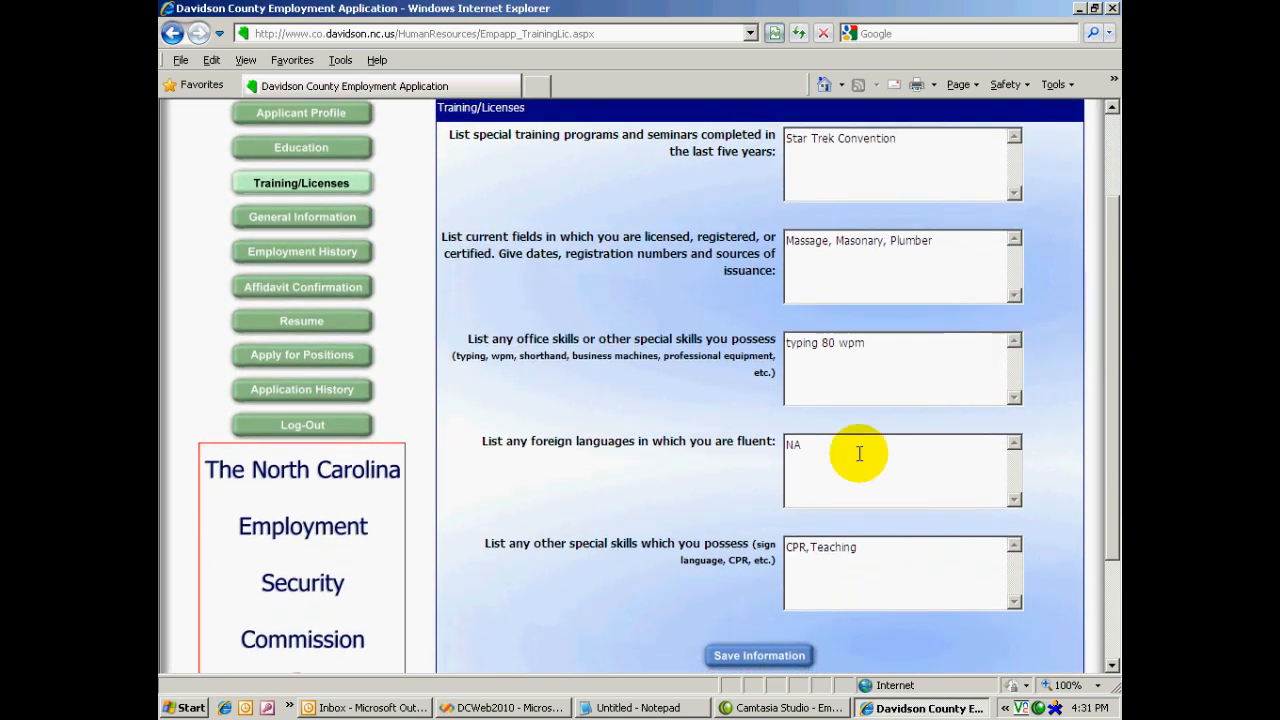
double_click(795, 445)
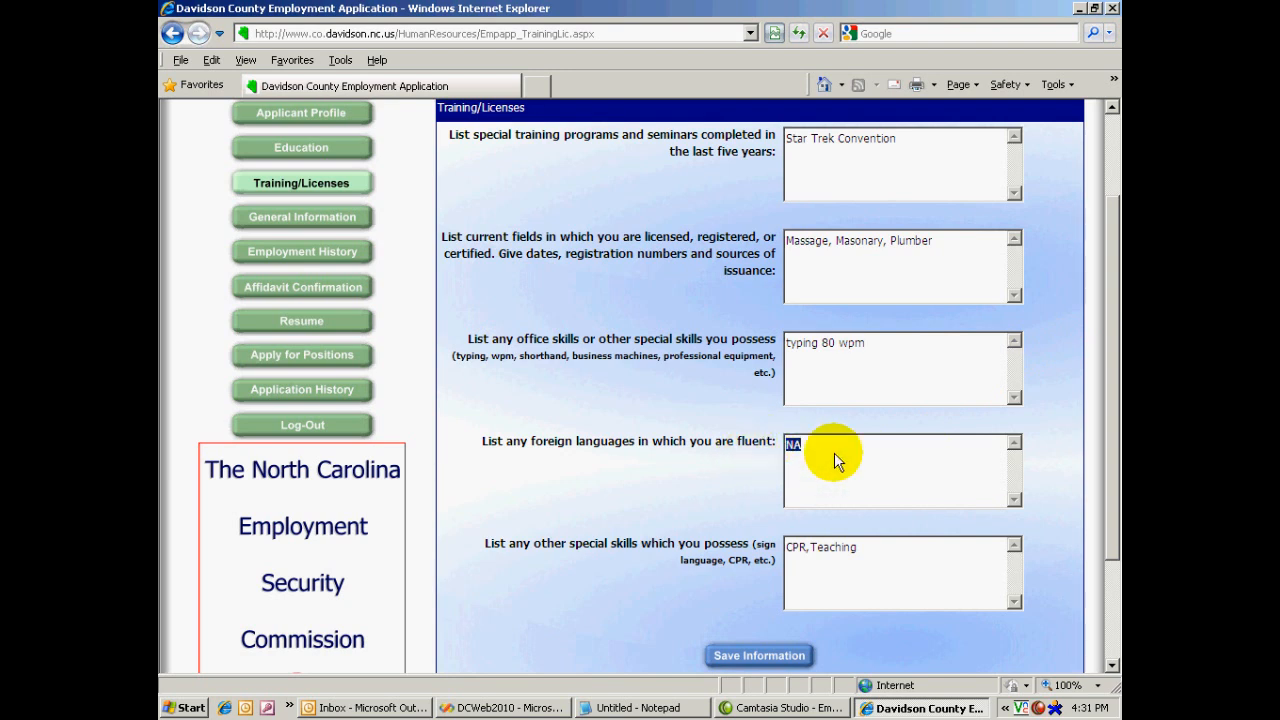
click(742, 463)
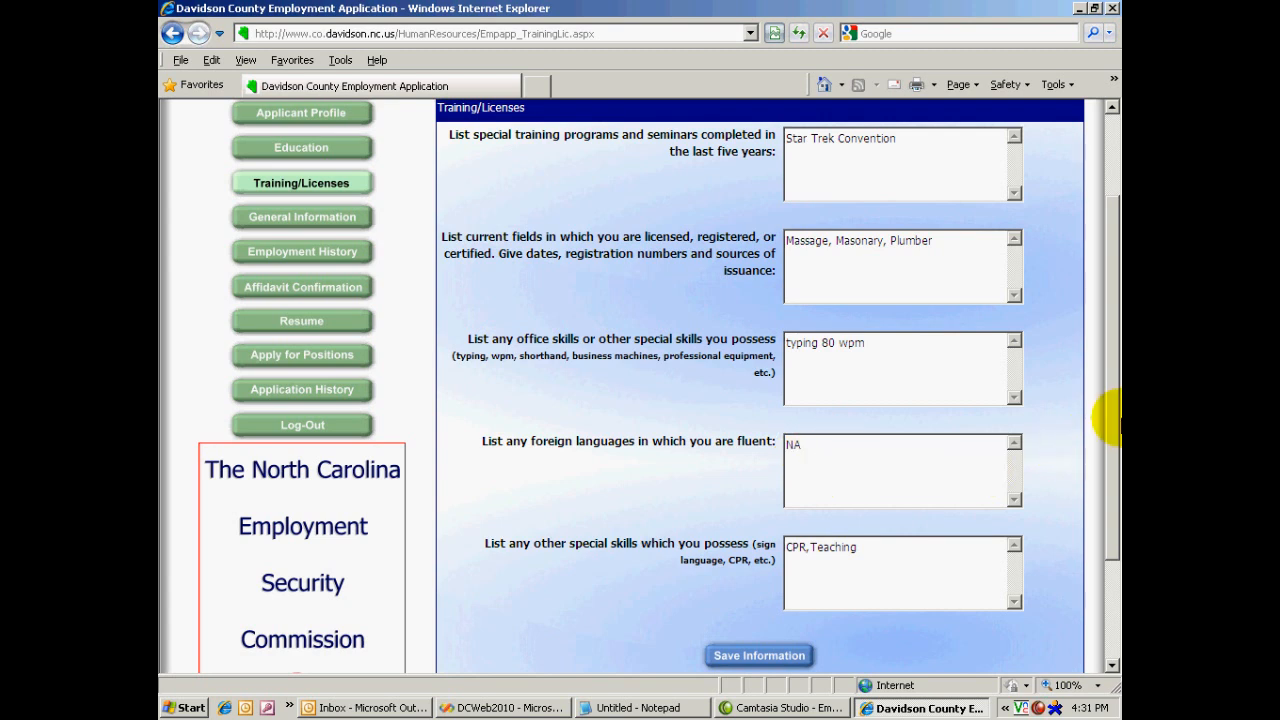
scroll(1113, 425, down, 1)
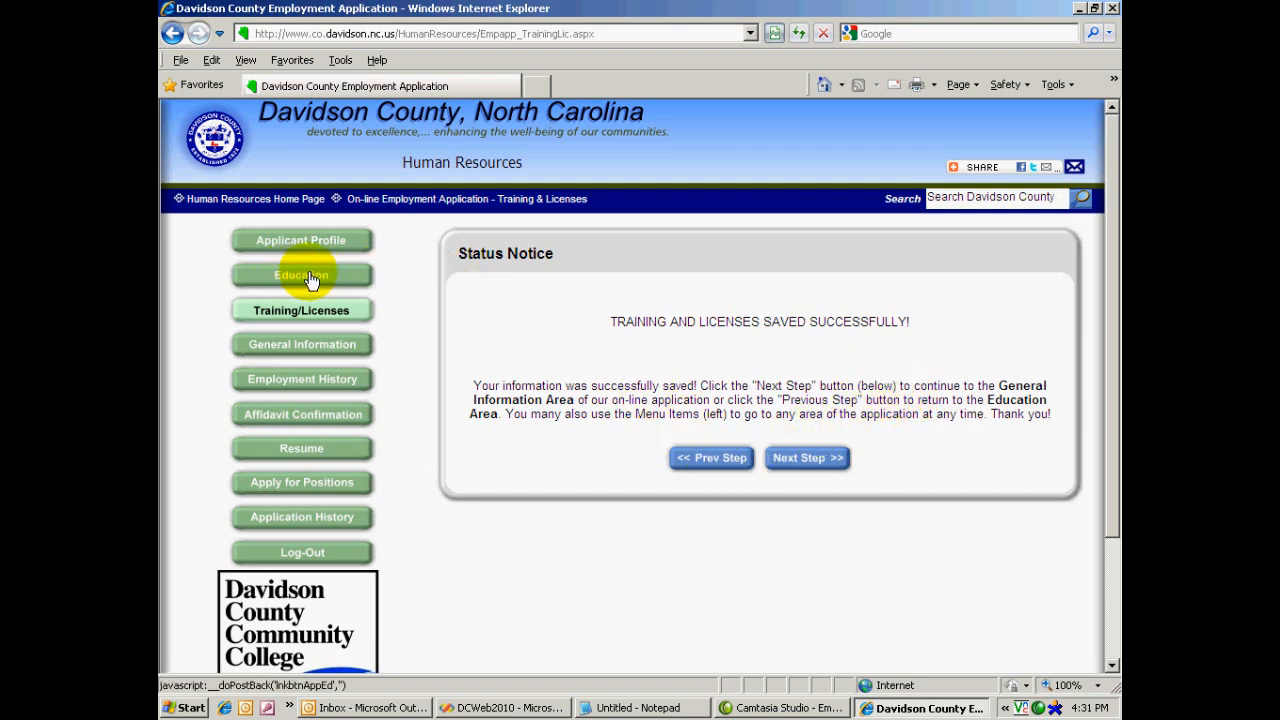
click(815, 458)
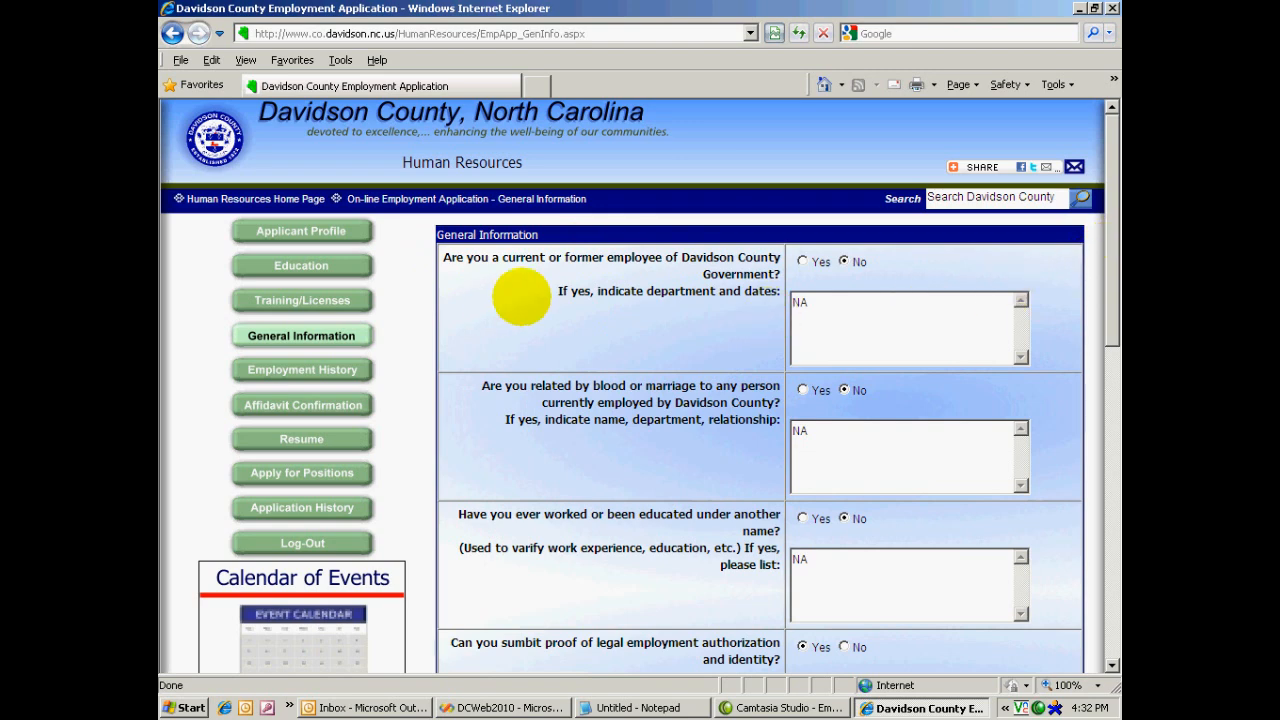
Step: Review and save the General Information answers, and continue to the Employment History area
drag(1116, 230, 1102, 264)
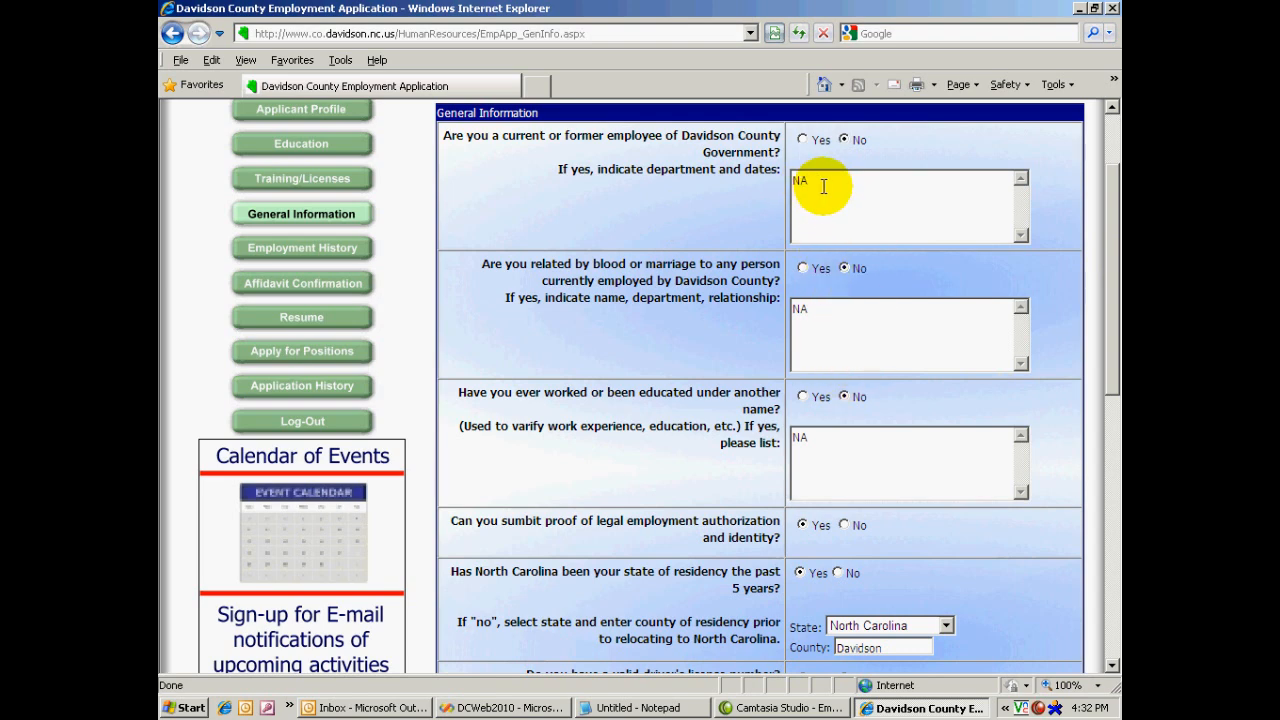
drag(1114, 205, 1116, 440)
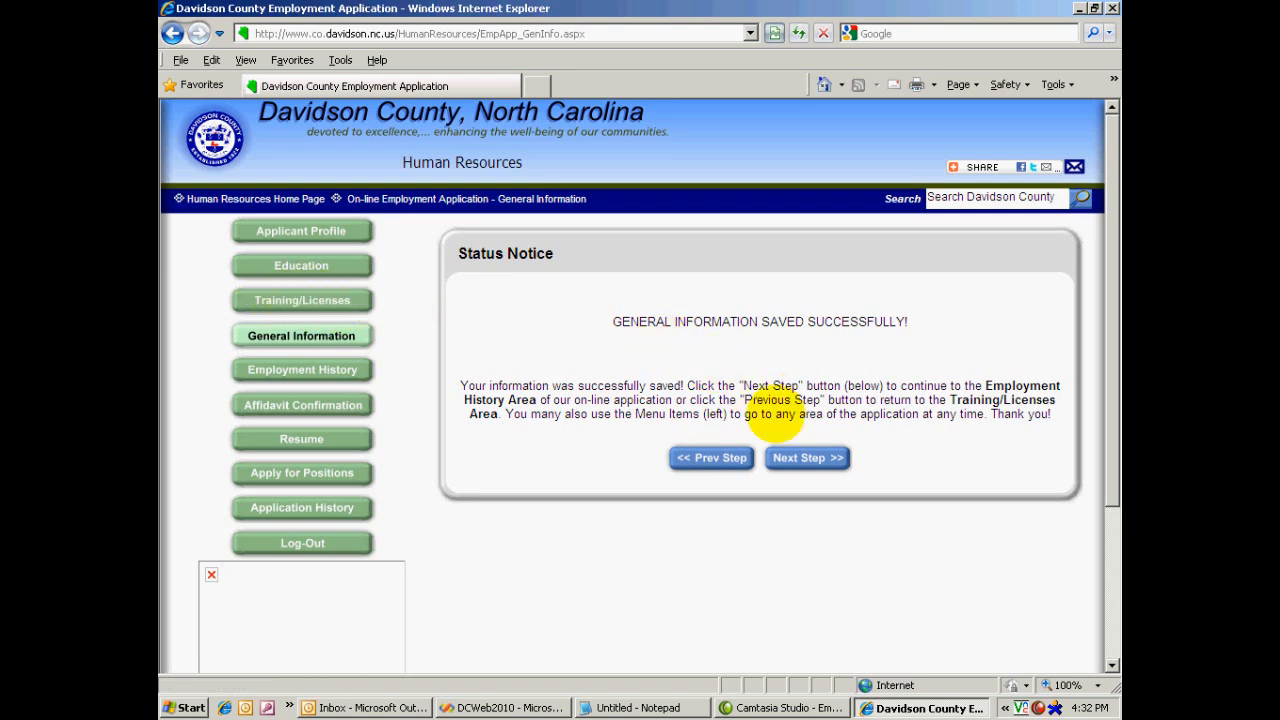
click(810, 460)
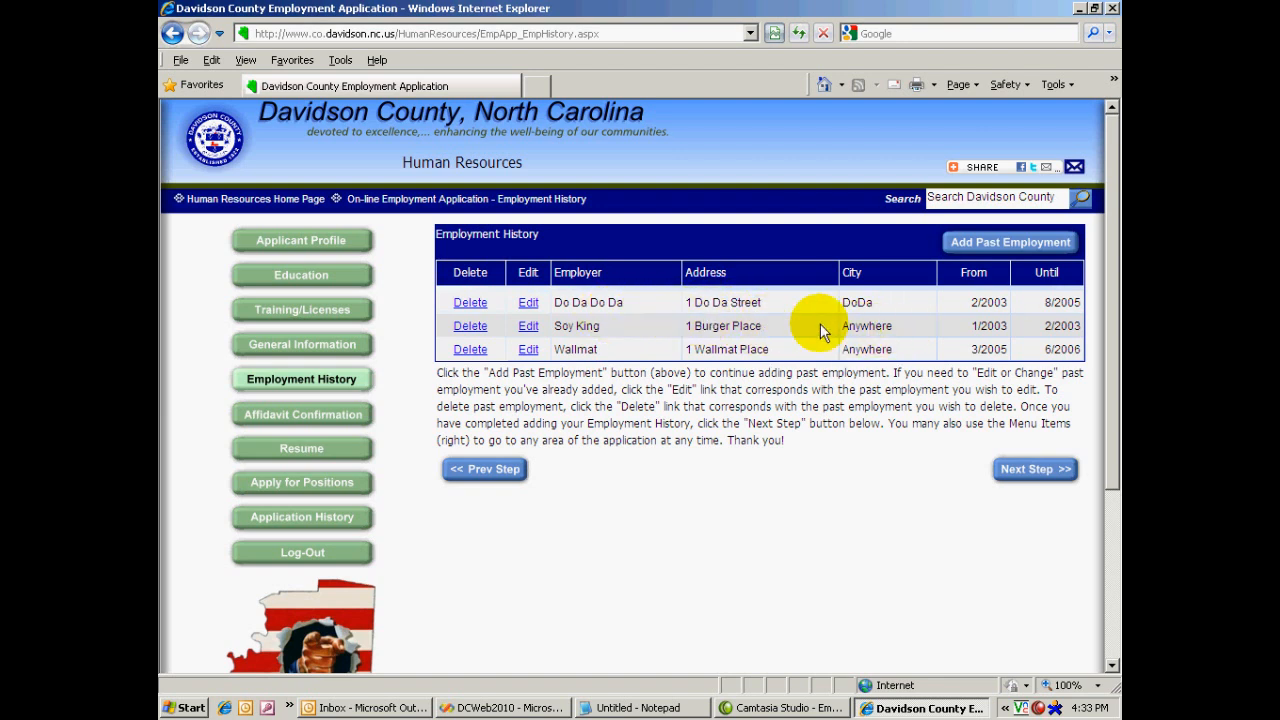
Step: Open a blank past employment form, examine its fields down to List Responsibilities, and cancel it without entering anything
click(1011, 245)
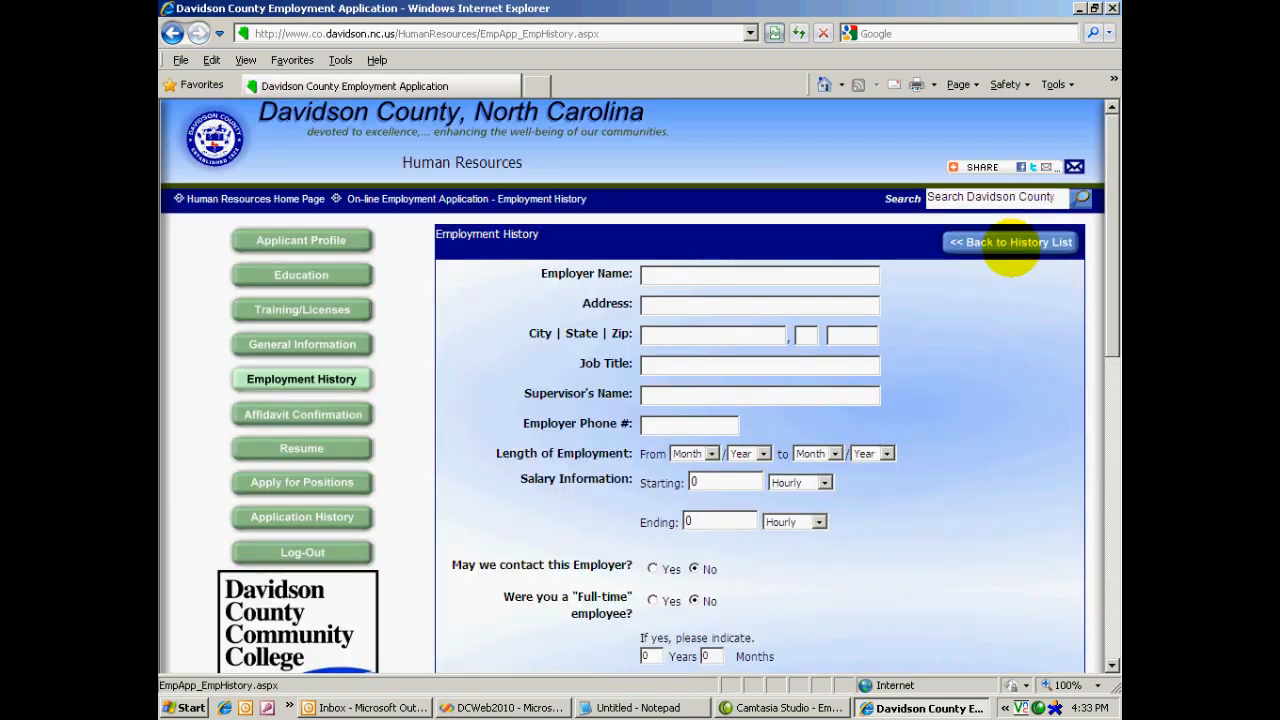
drag(1113, 255, 1113, 305)
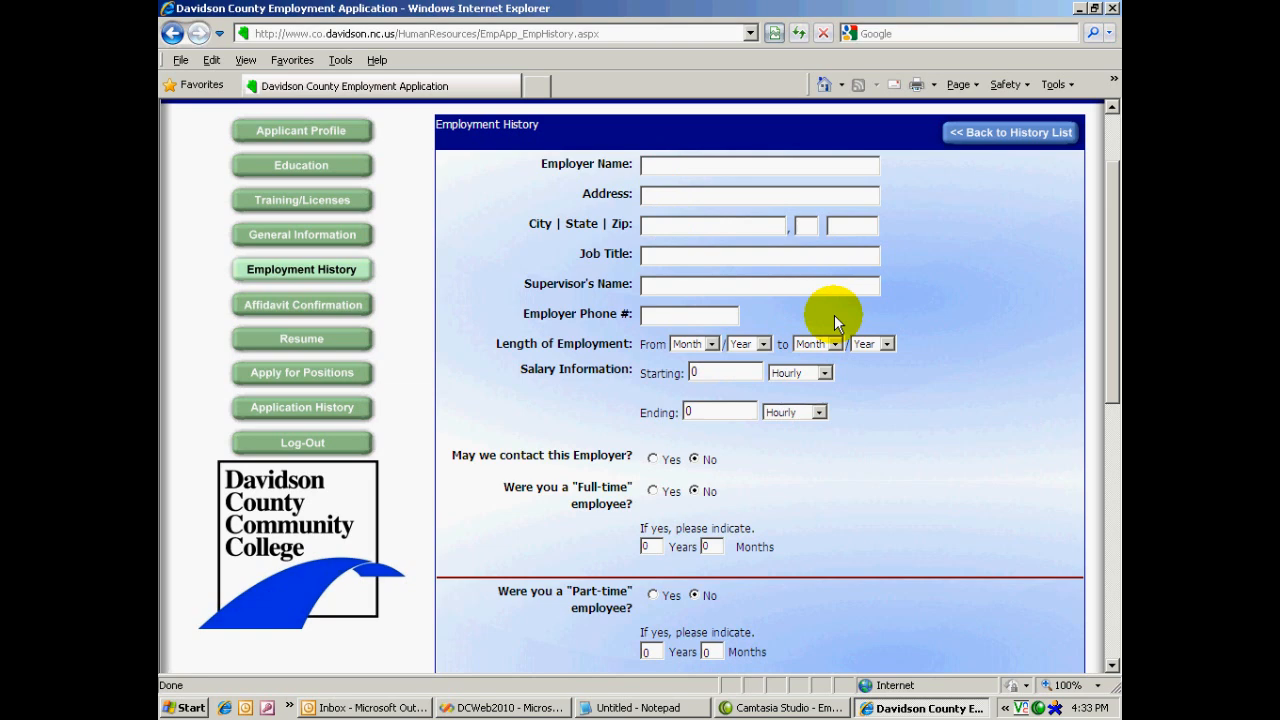
drag(1110, 239, 1104, 413)
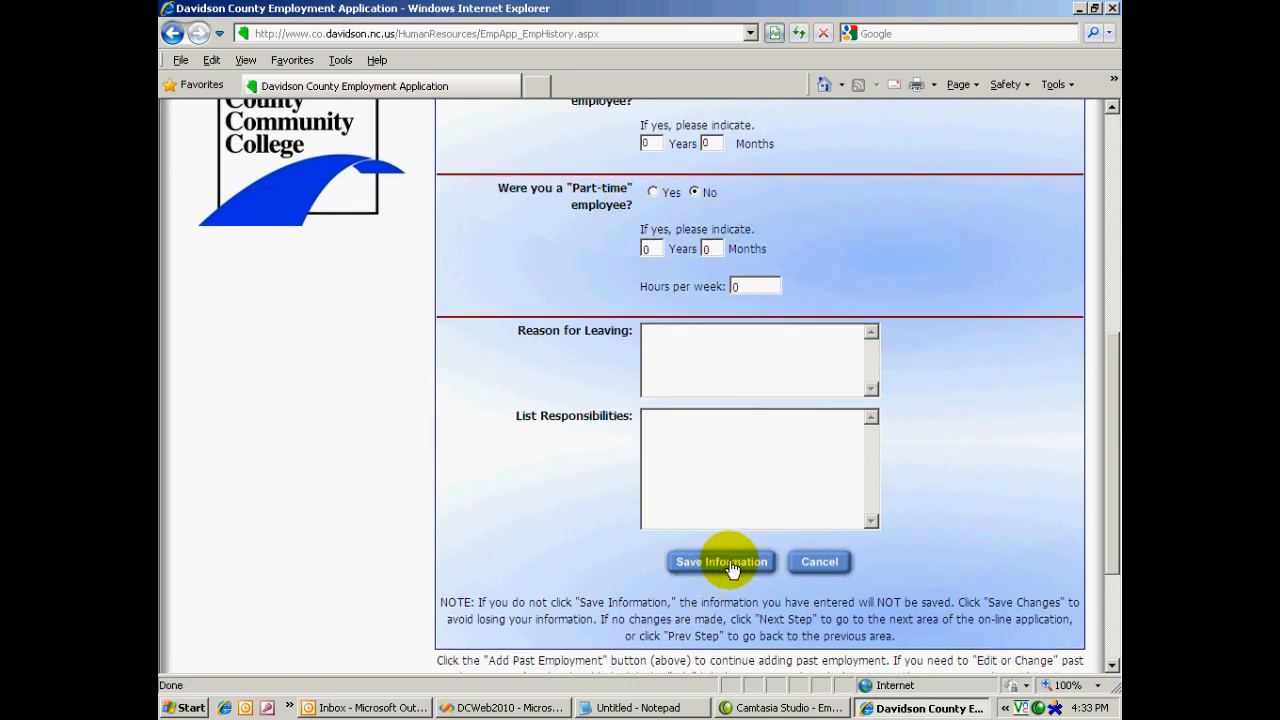
mouse_move(1105, 372)
mouse_down()
mouse_move(1110, 145)
mouse_move(1105, 385)
mouse_up()
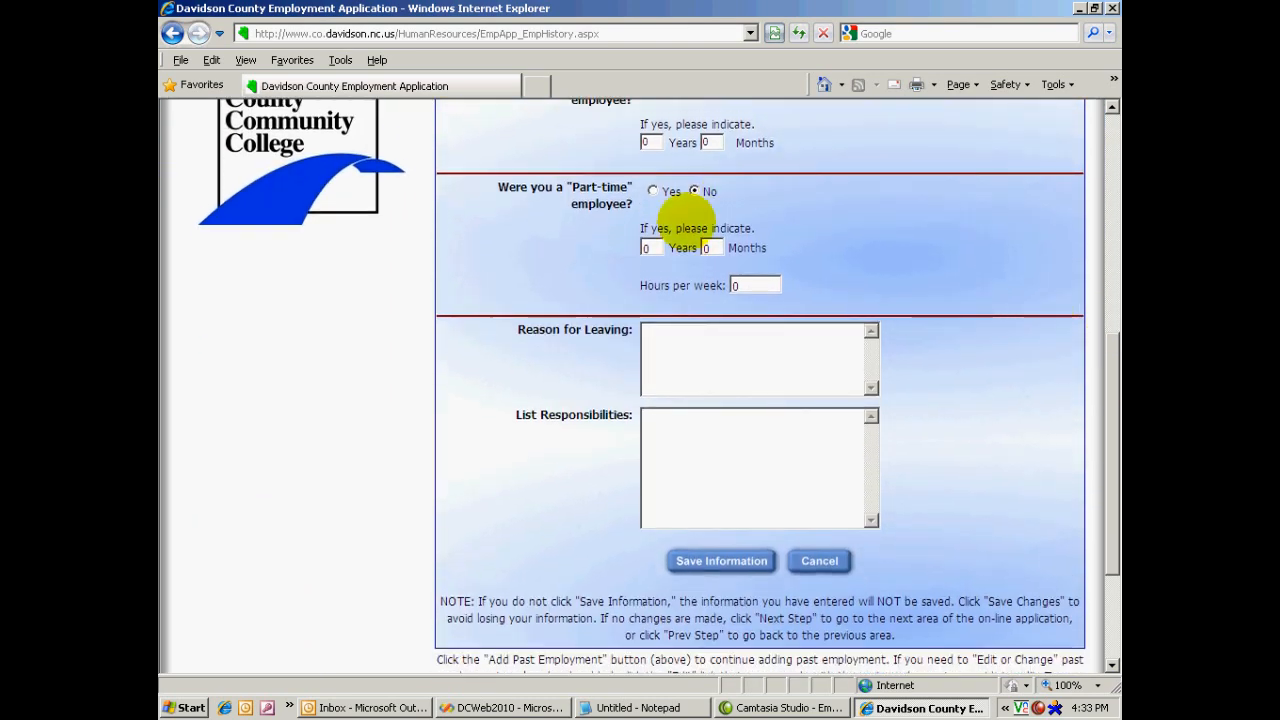
click(825, 563)
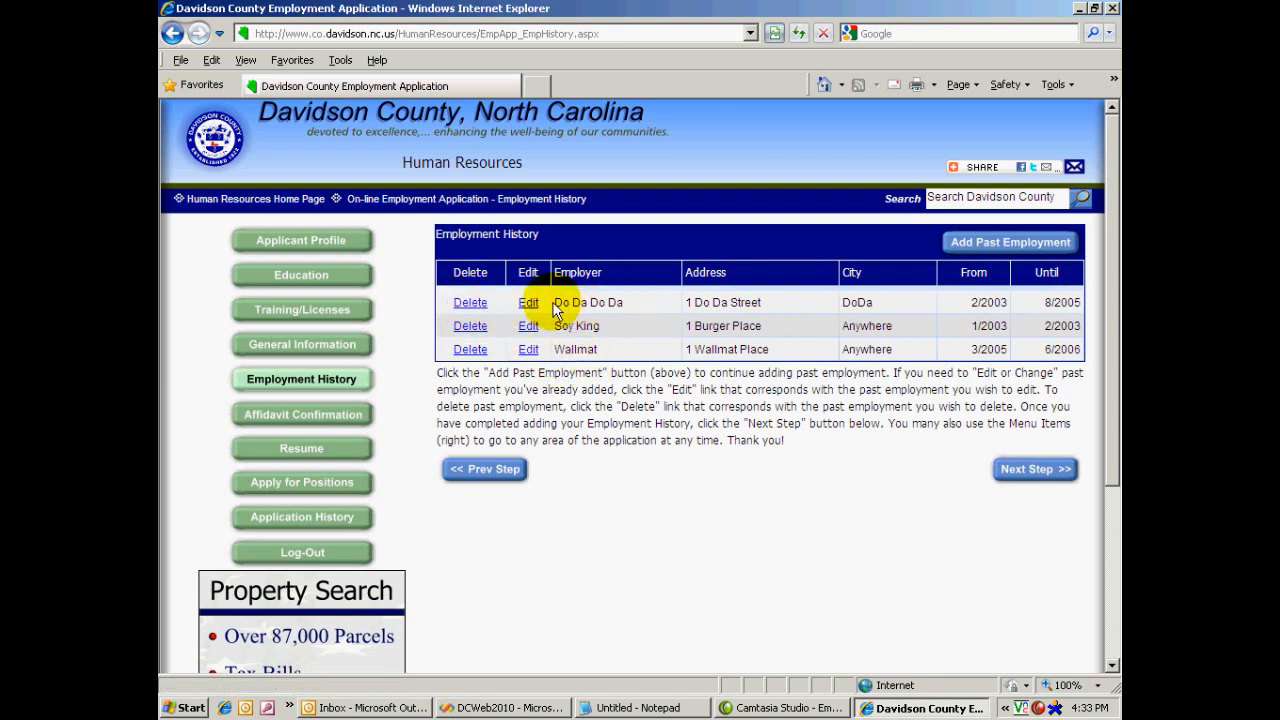
Step: Check the Do Da Do Da and Soy King entries in the employment history list
drag(560, 302, 786, 302)
click(679, 374)
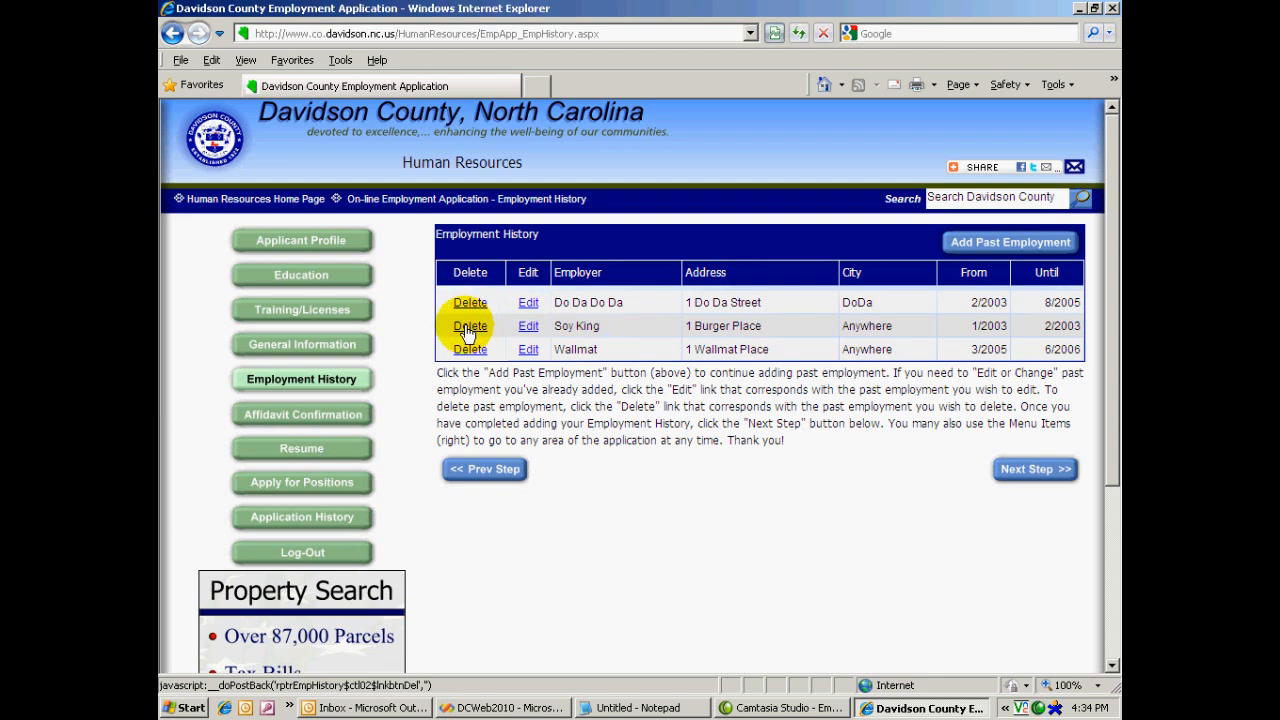
drag(556, 326, 622, 330)
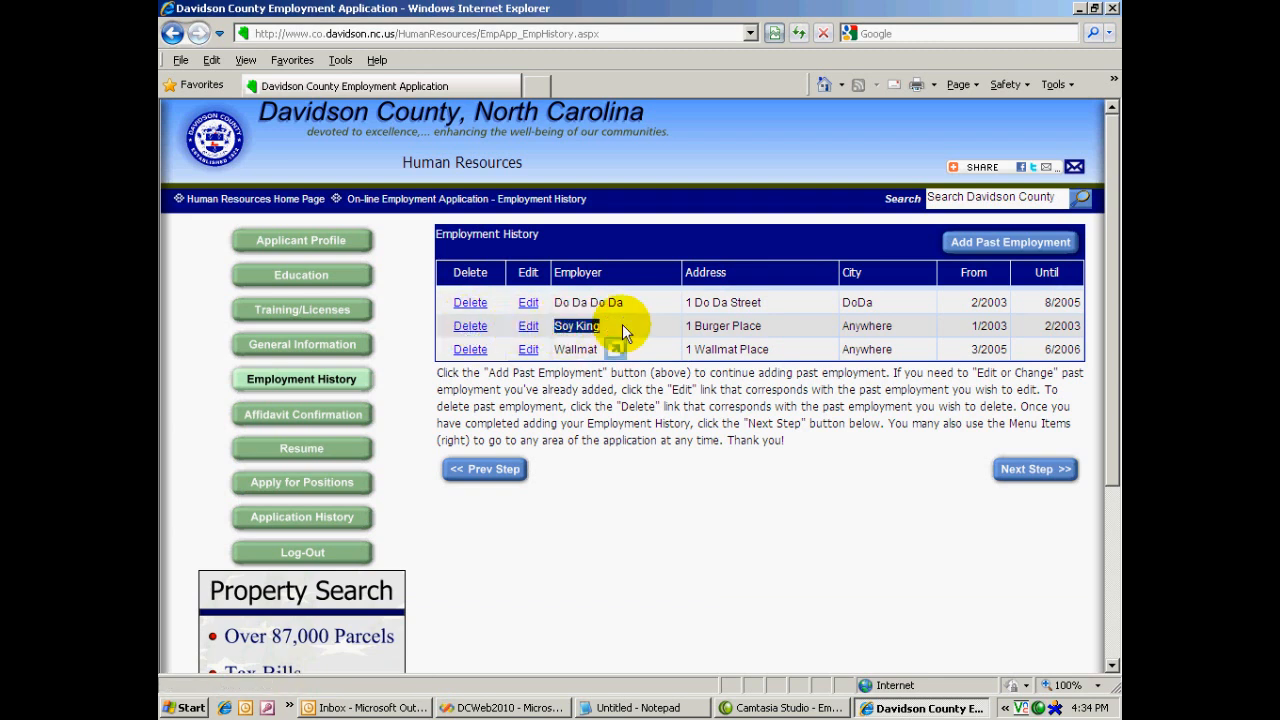
Step: Open the Do Da Do Da employment record for editing, review its details and save it
click(528, 304)
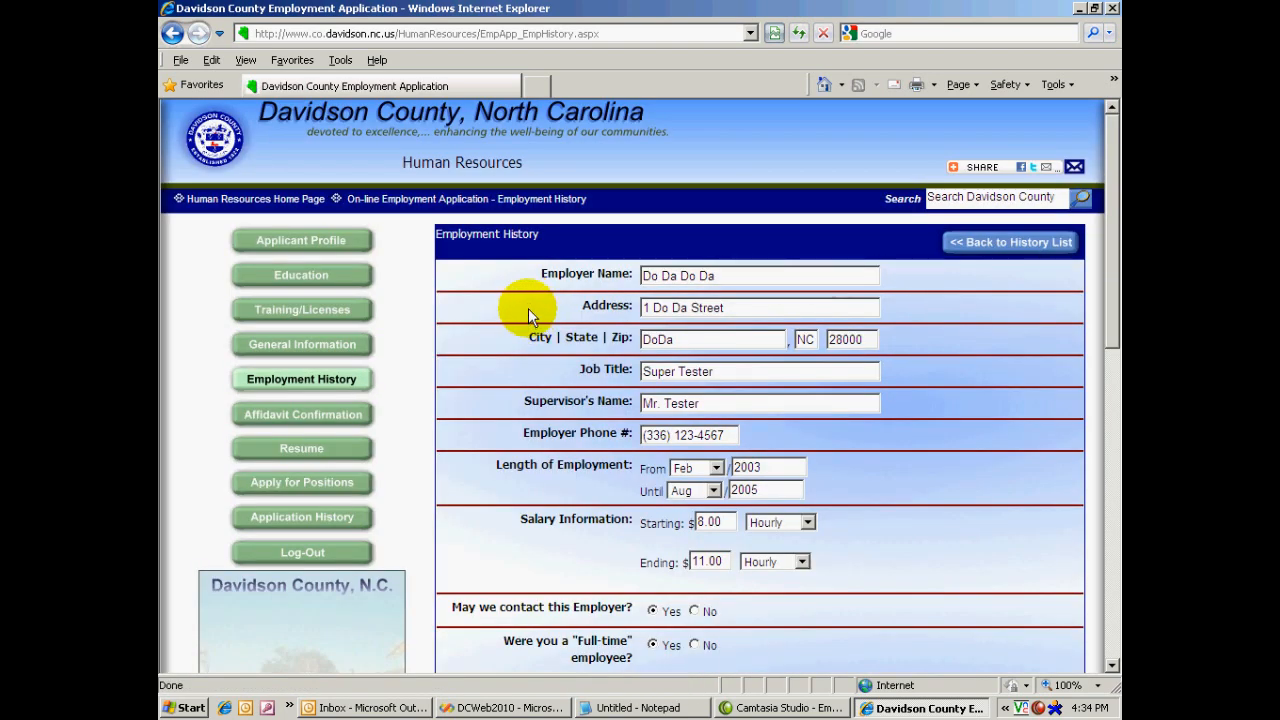
drag(1110, 272, 1113, 318)
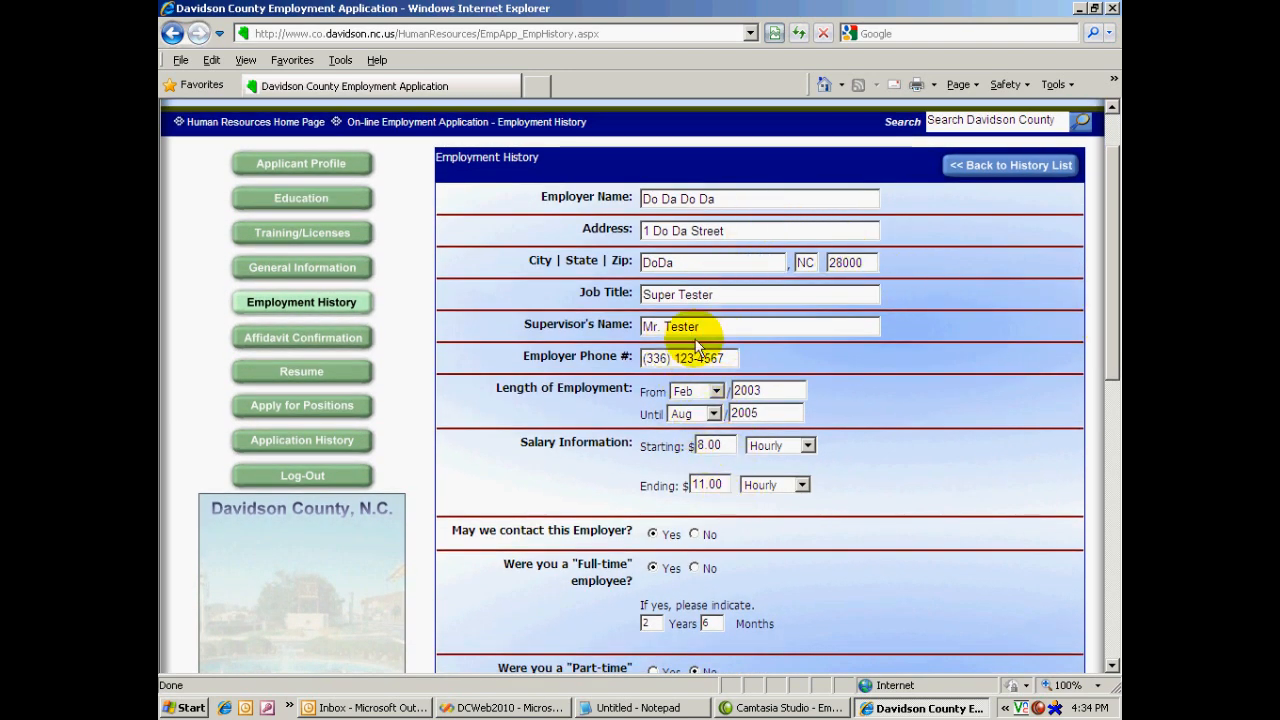
drag(1110, 314, 1114, 514)
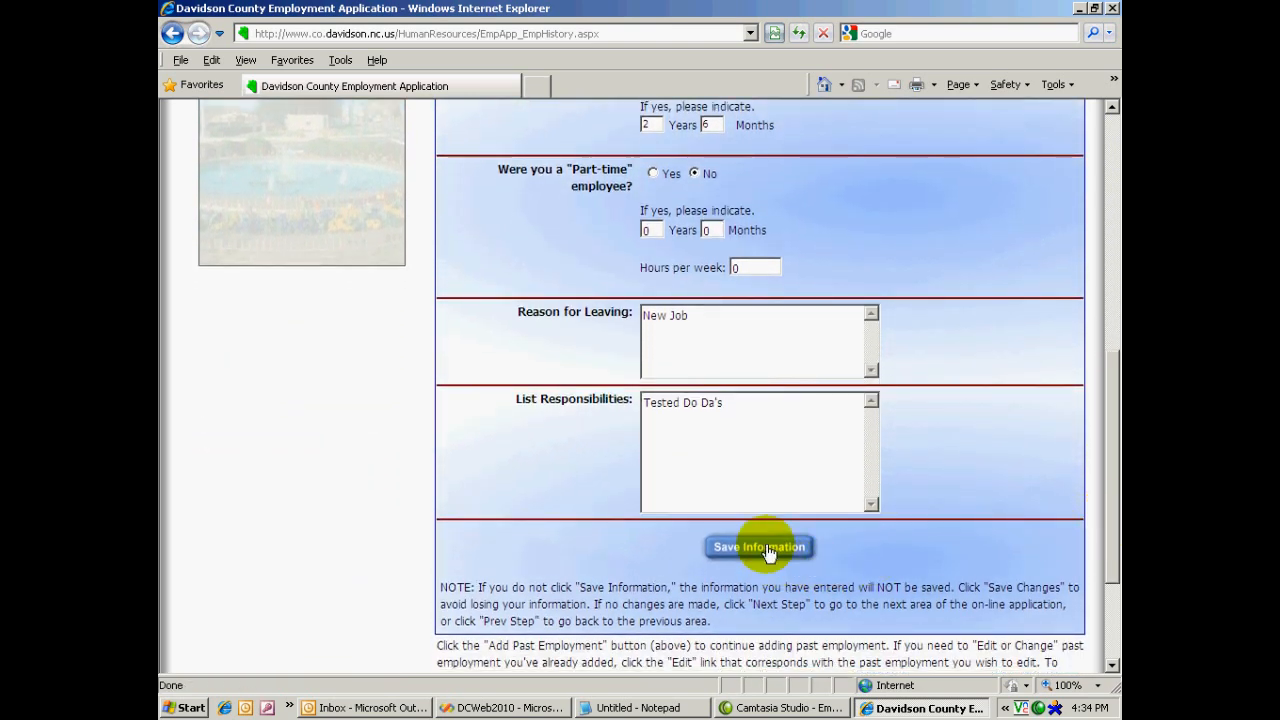
click(766, 547)
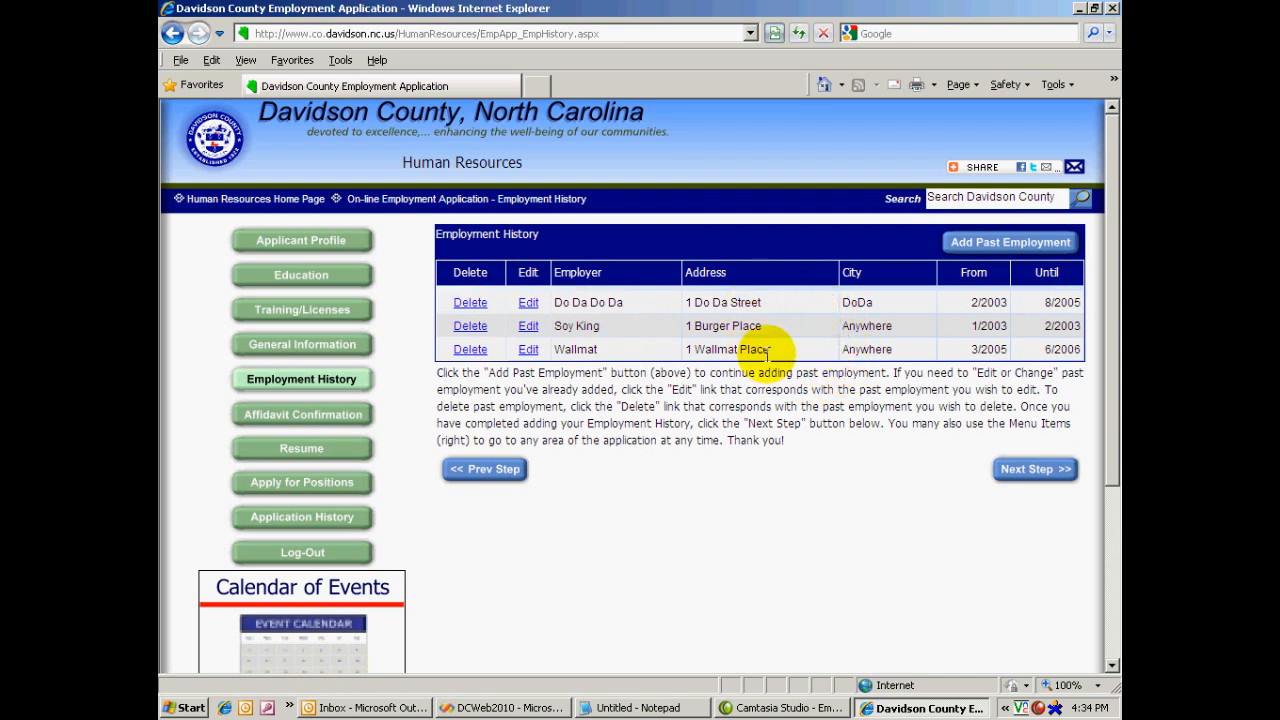
Step: Open the form for adding another past employer, look at its save and cancel options, and cancel it
click(1014, 243)
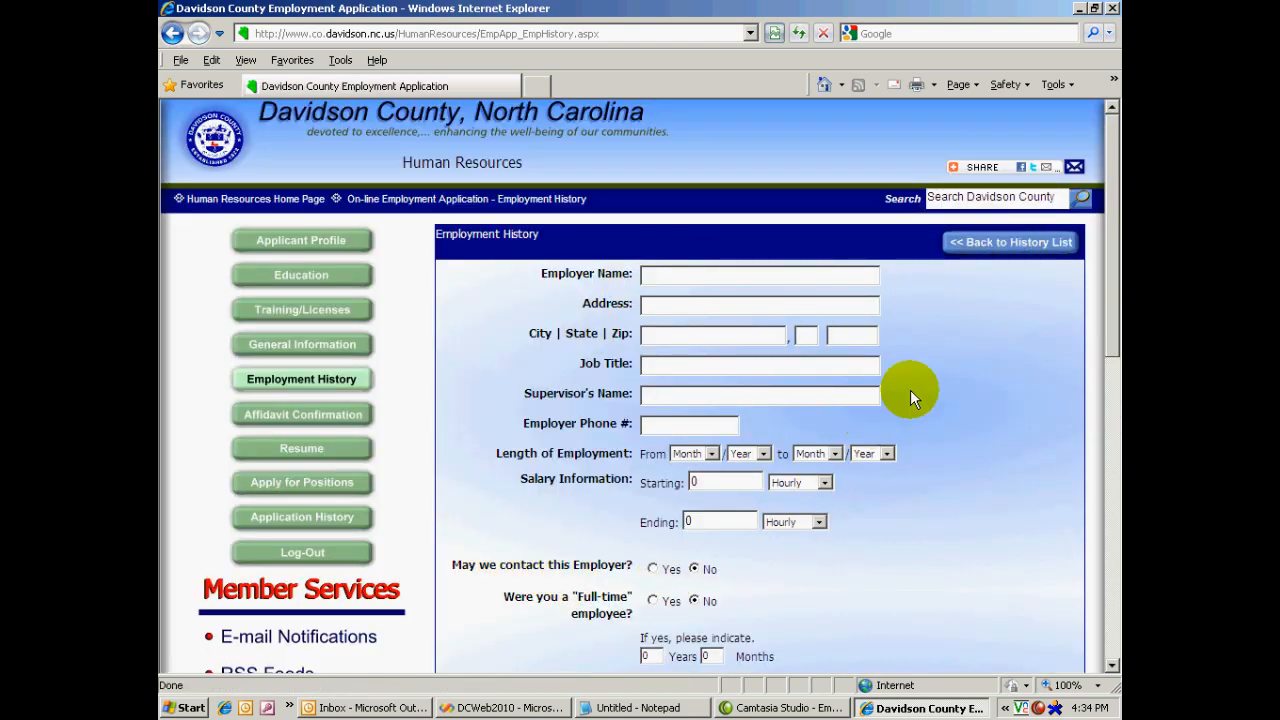
drag(1105, 243, 1105, 494)
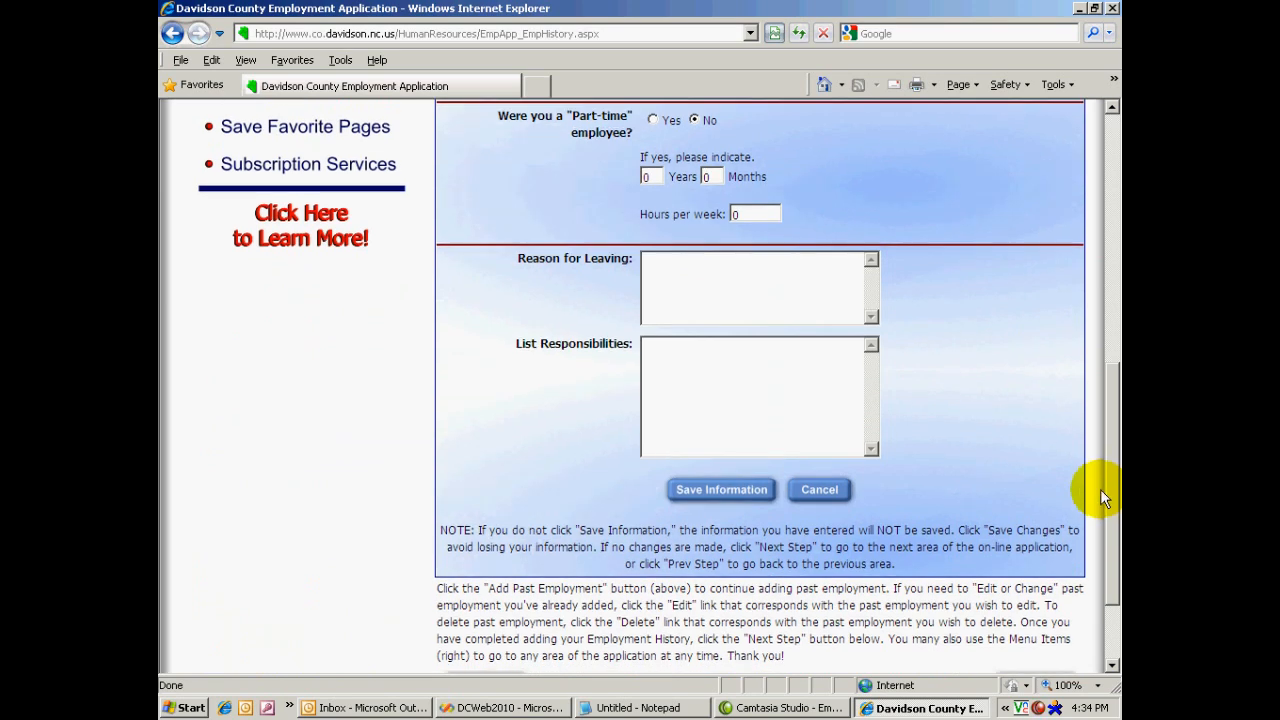
click(819, 489)
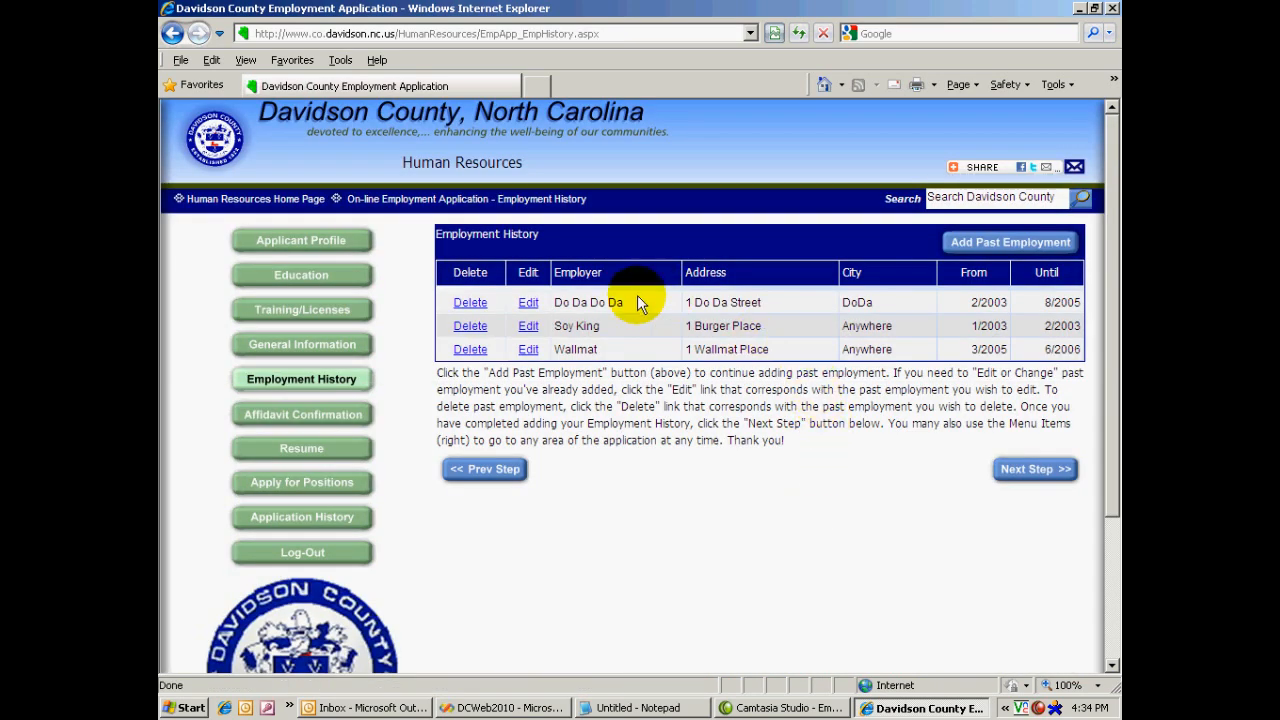
Step: Open the Wallmat employment record for editing, review its details and save it
click(528, 350)
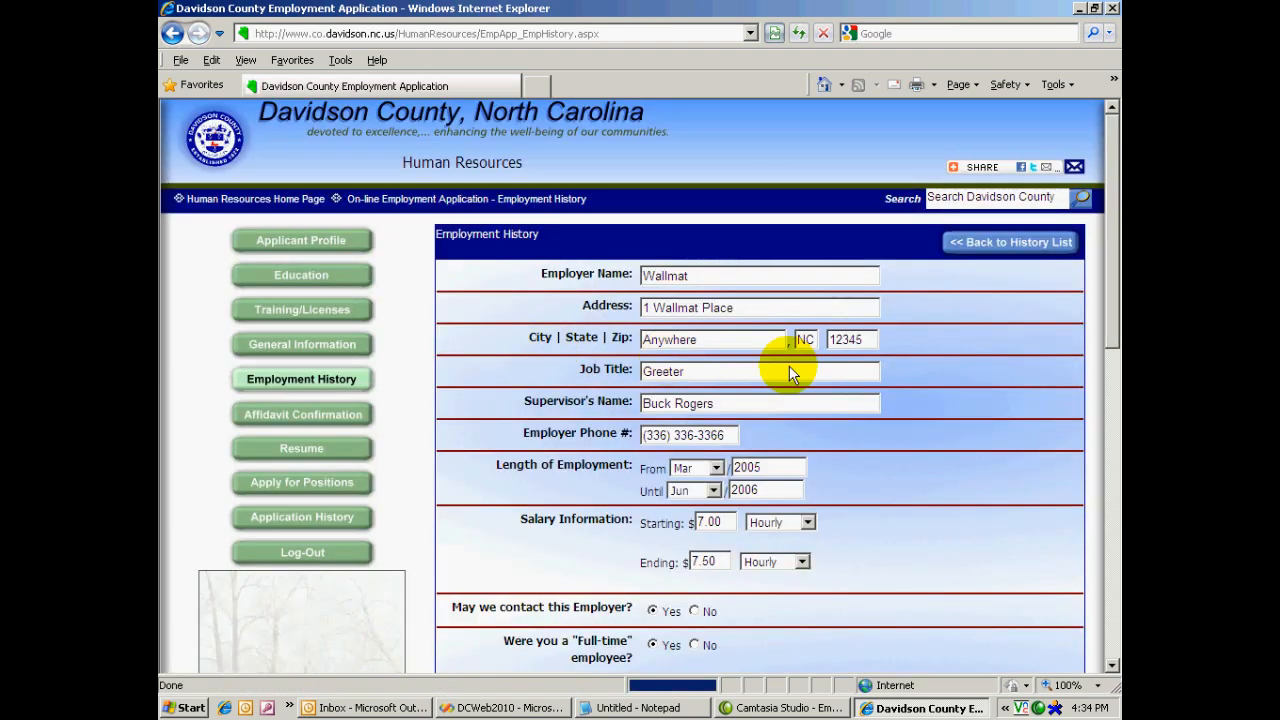
drag(1118, 278, 1114, 544)
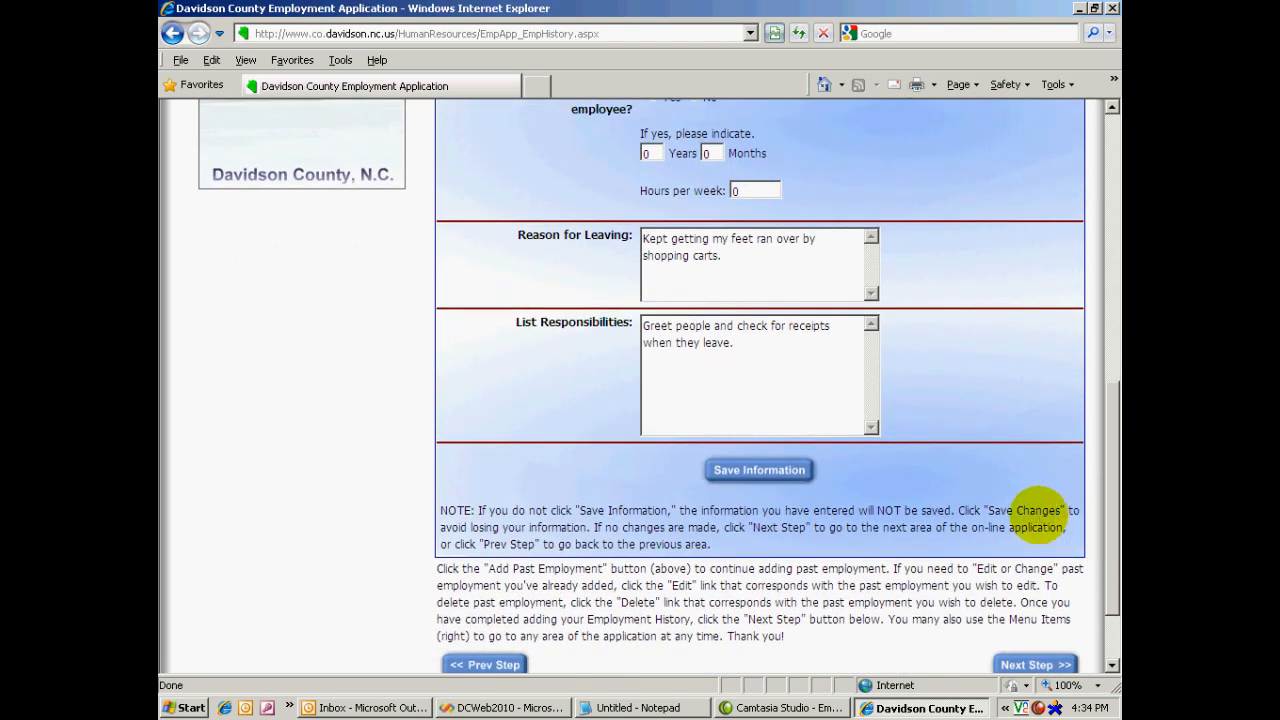
drag(1114, 462, 1114, 465)
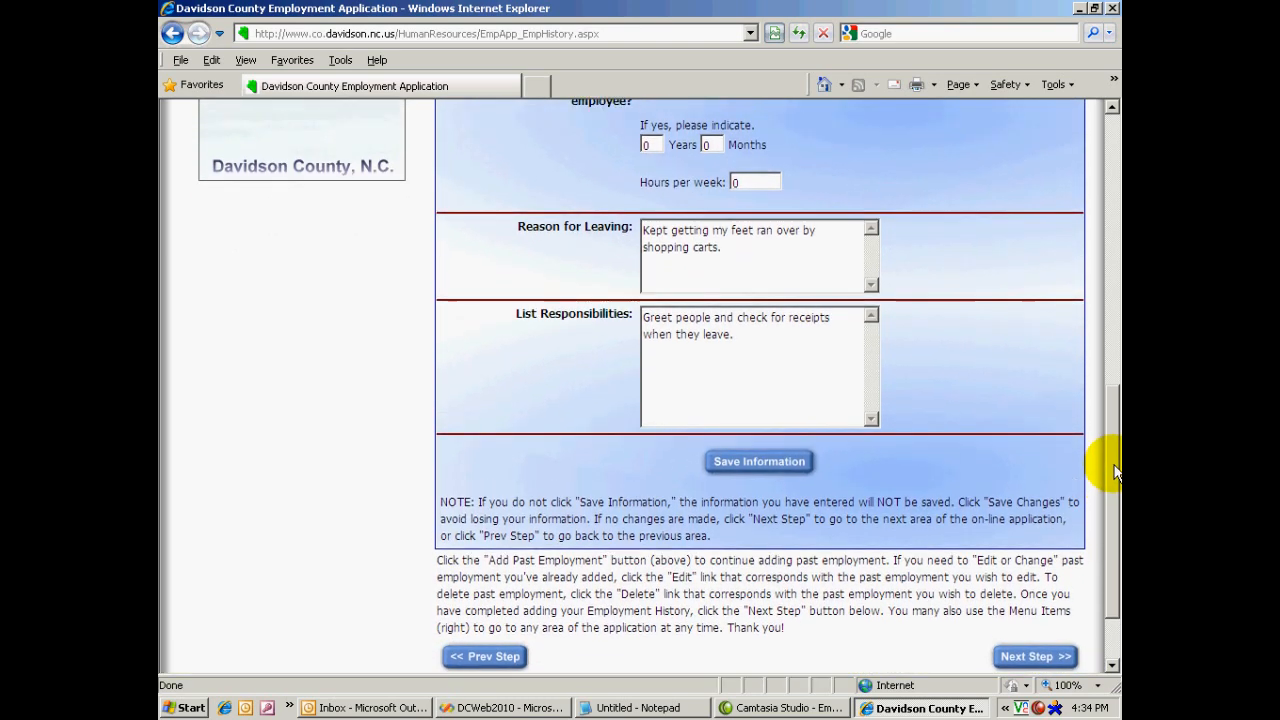
click(775, 463)
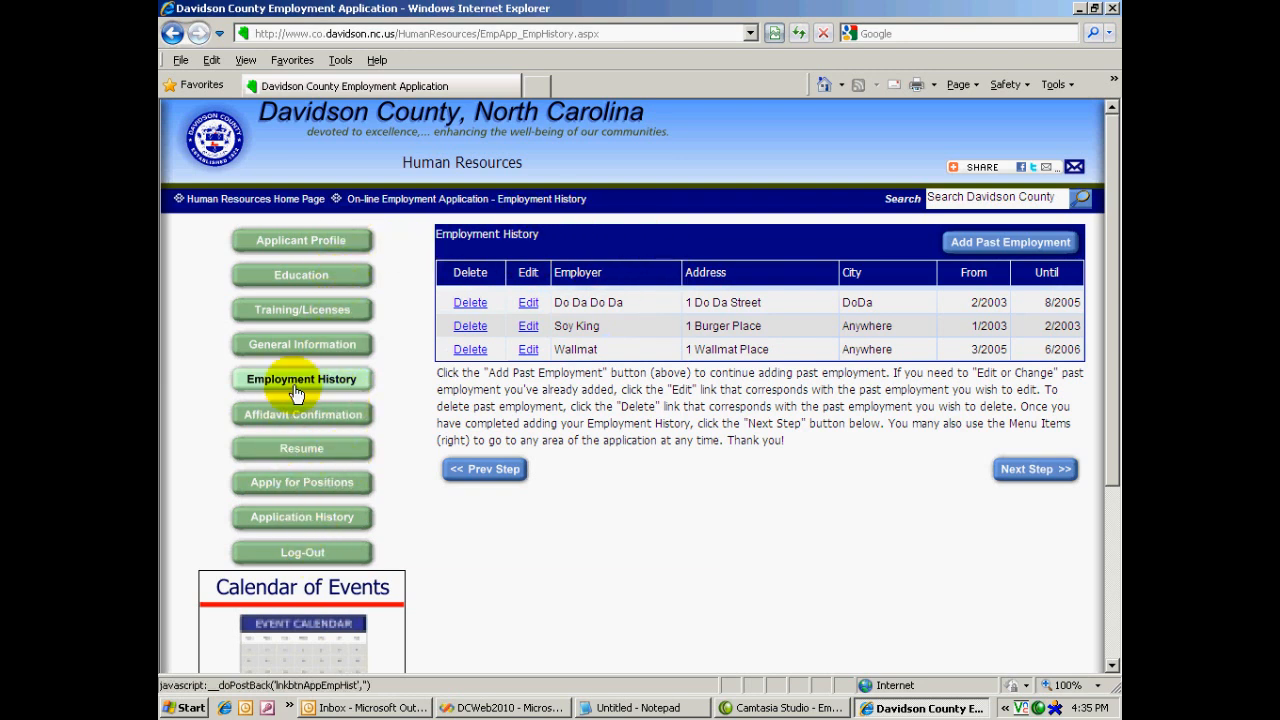
Step: View the saved Education section and return to the Employment History section
click(308, 276)
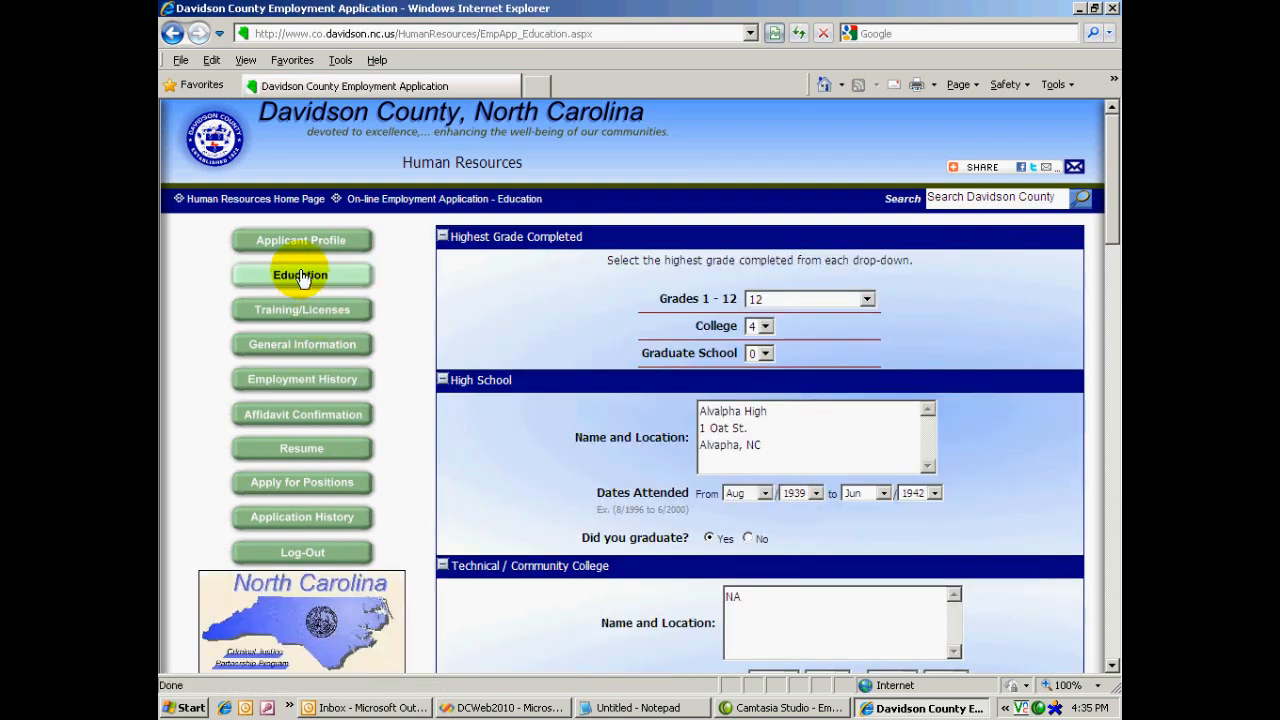
click(313, 383)
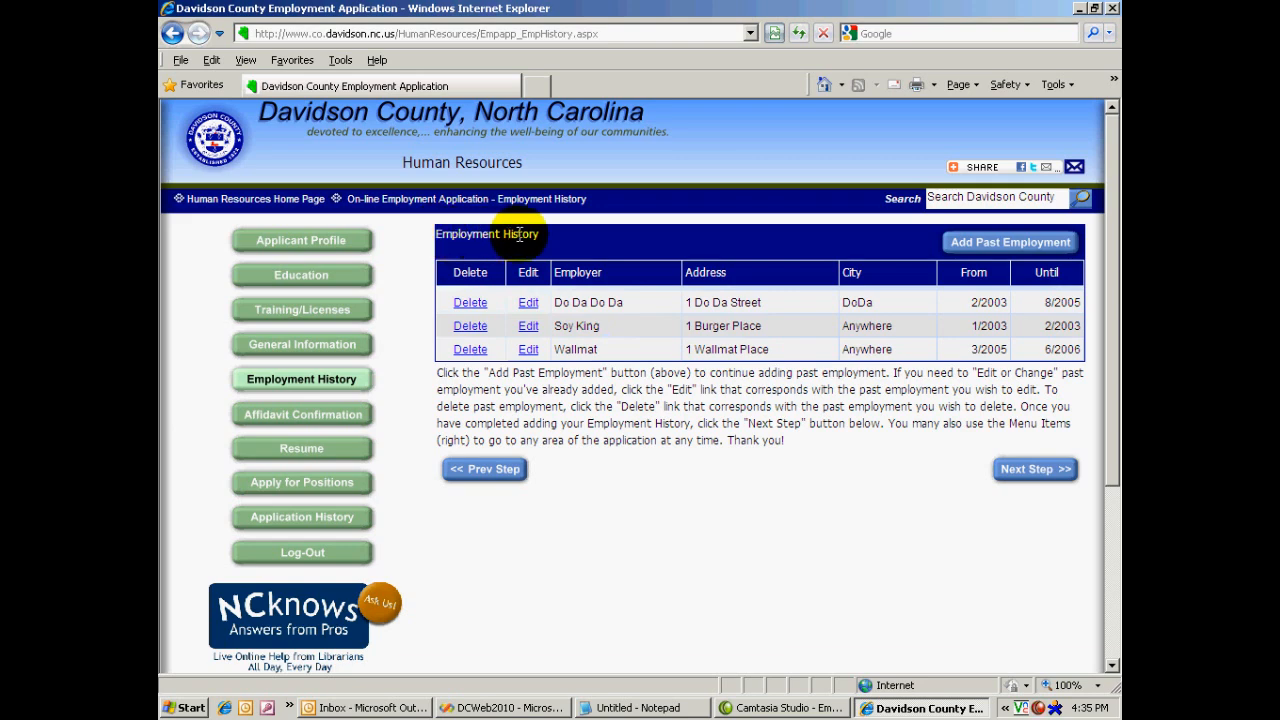
Step: Continue to the employment affidavit, read its statements down to the consent checkbox, and save it
click(1042, 470)
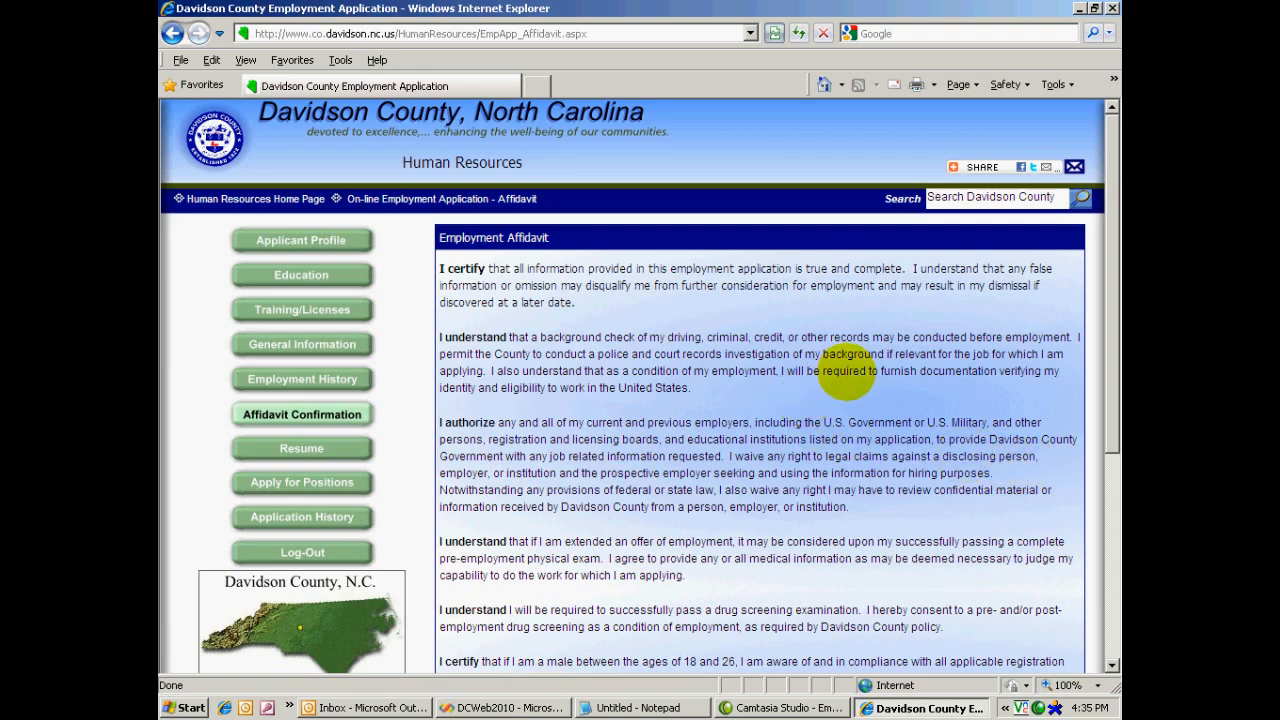
drag(1113, 325, 1111, 437)
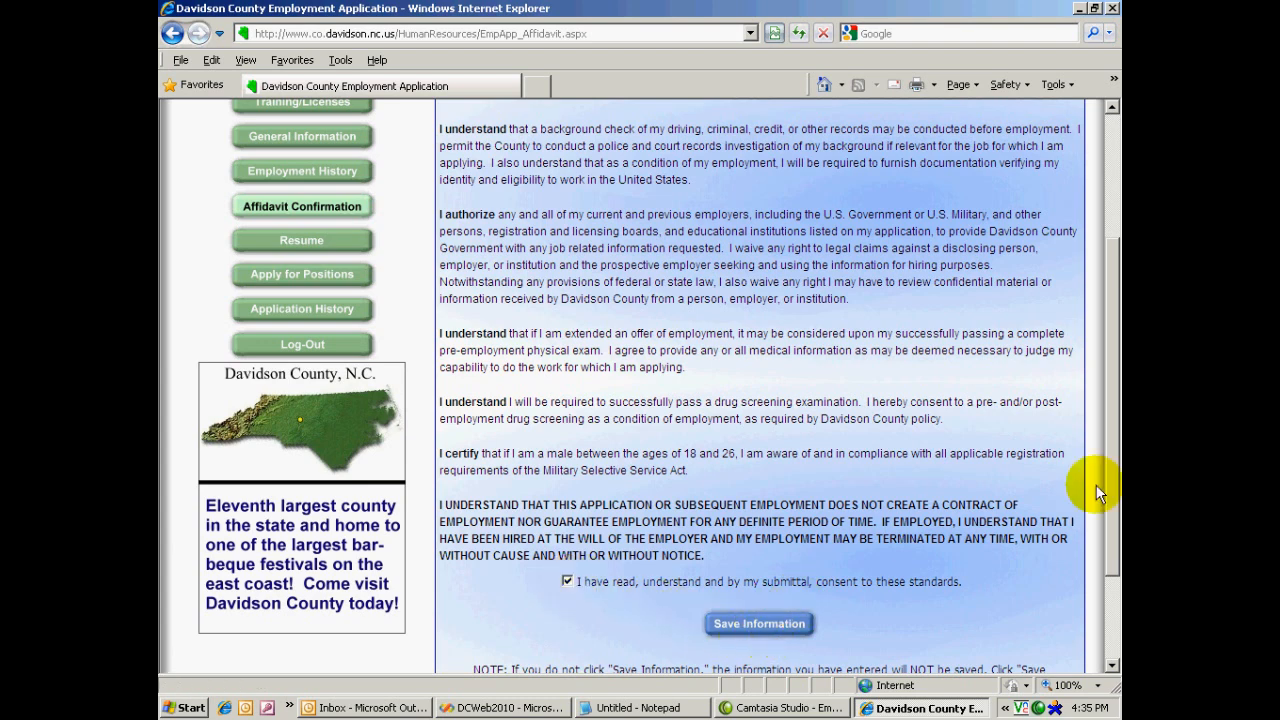
scroll(1110, 525, down, 2)
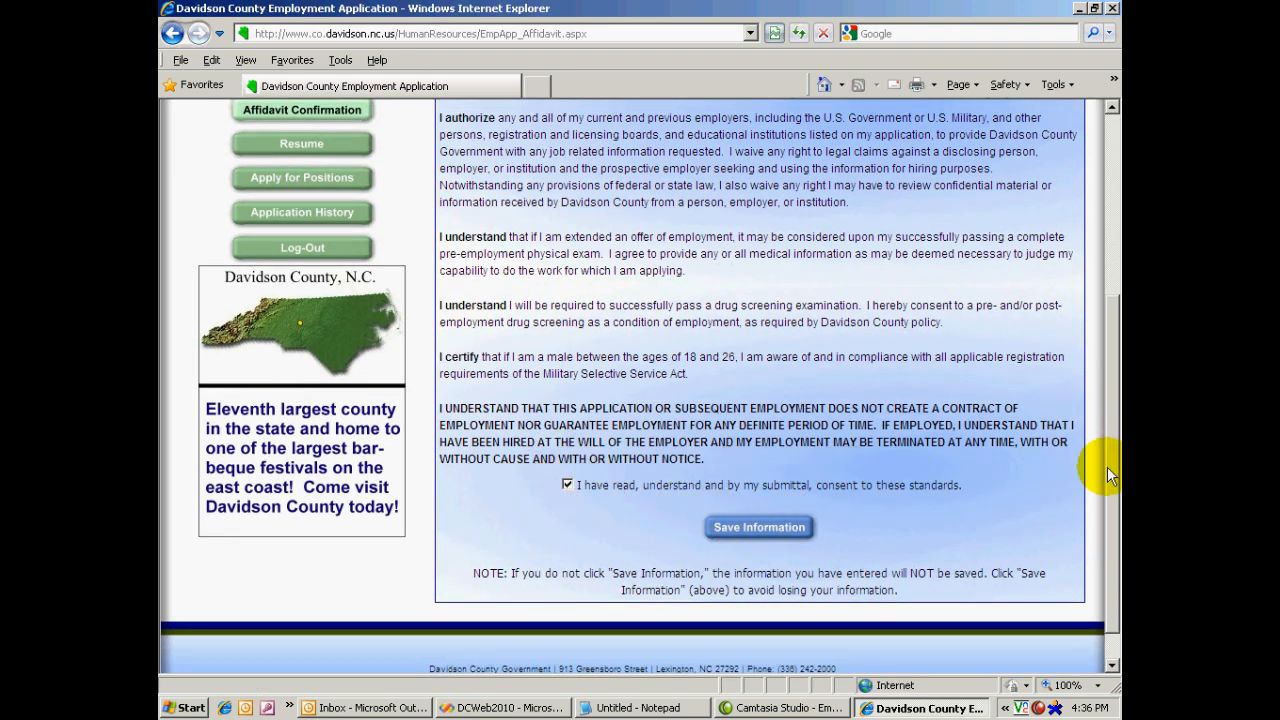
drag(1115, 472, 1115, 430)
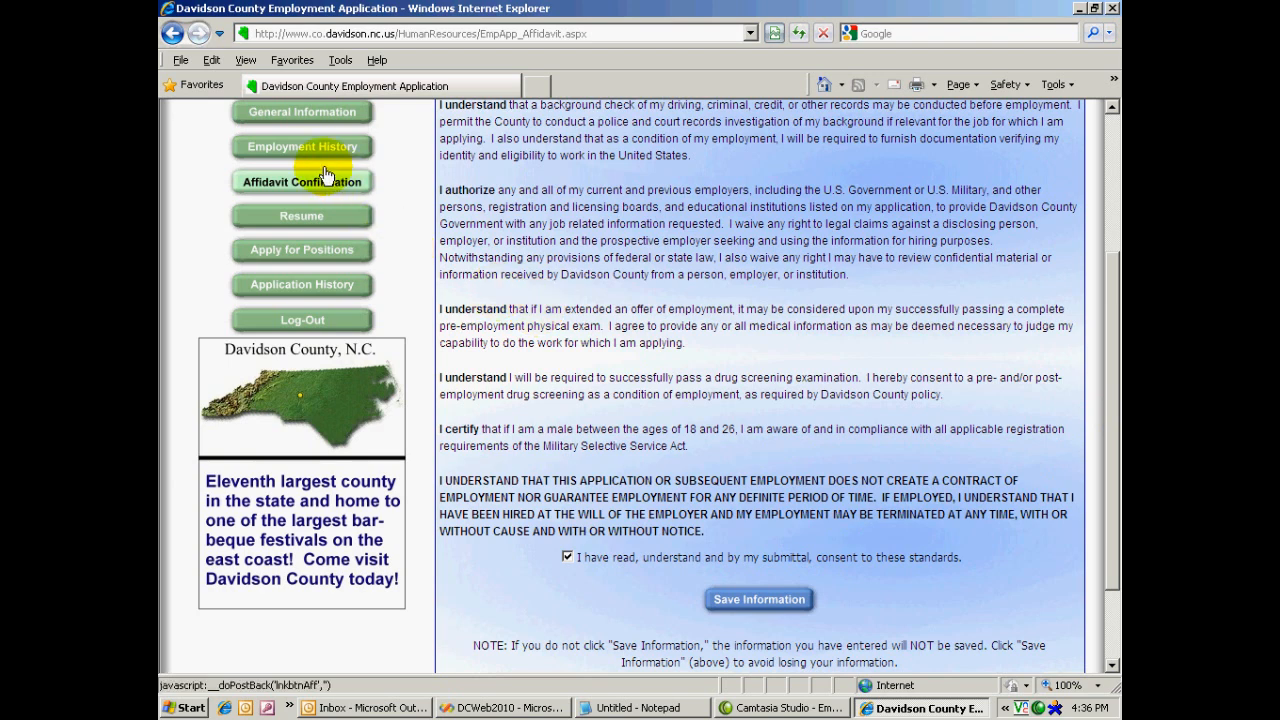
drag(1115, 265, 1117, 297)
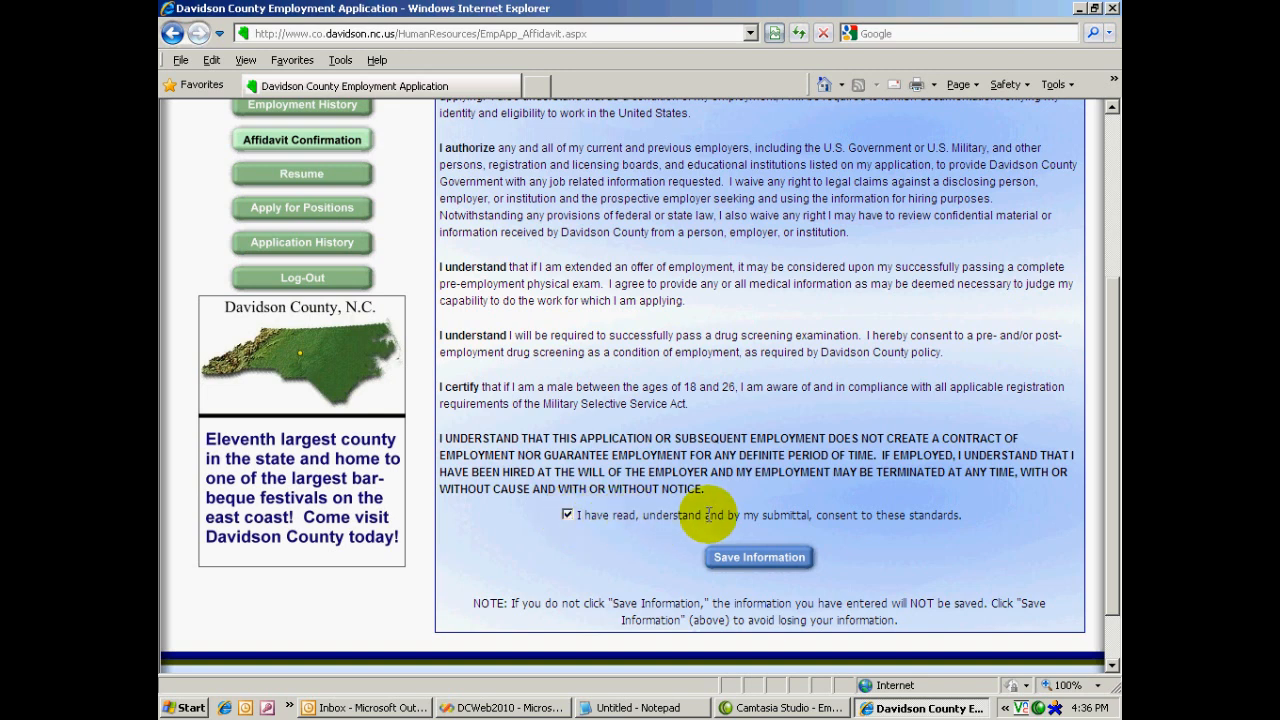
click(760, 558)
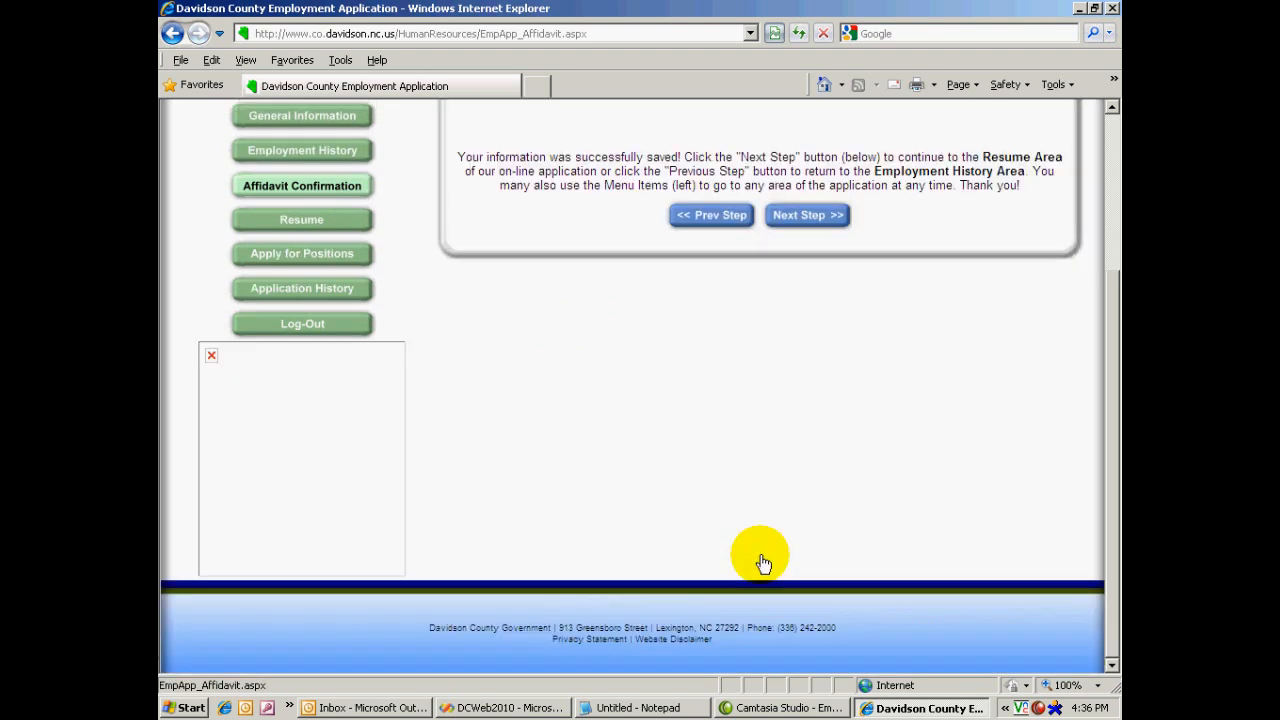
drag(1109, 314, 1109, 90)
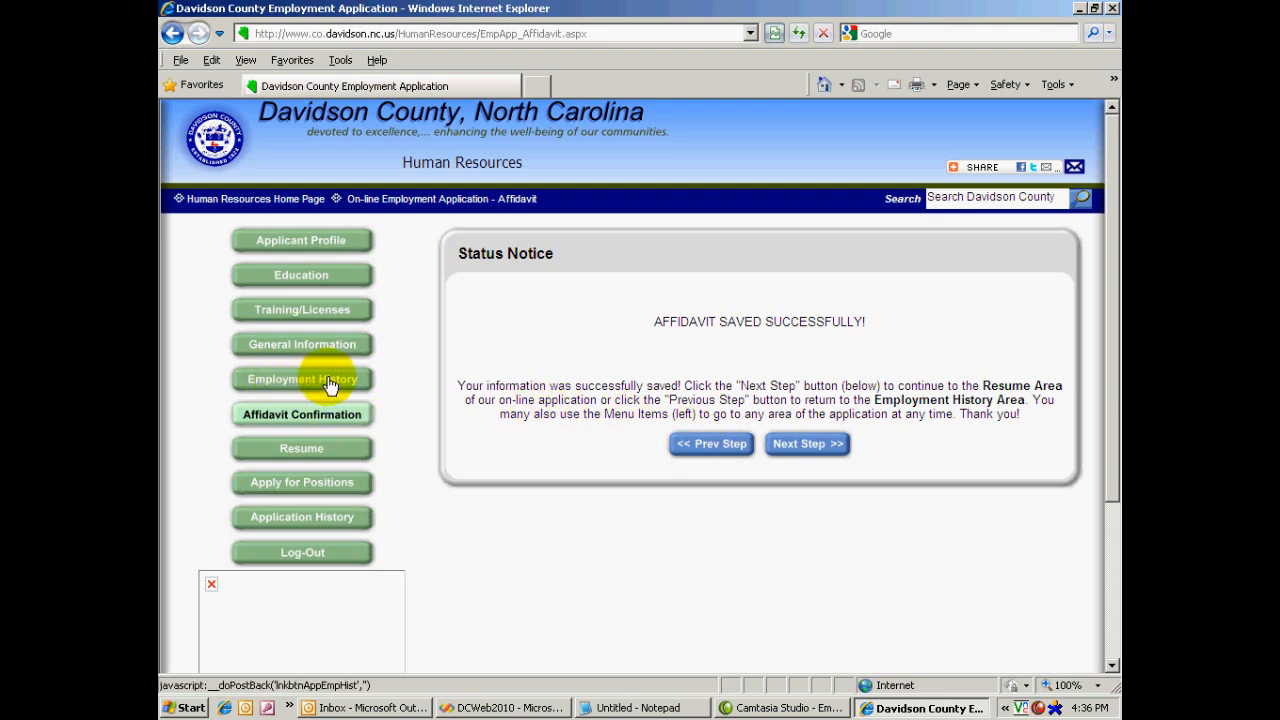
Step: Continue to the optional Resume section, enter the applicant's name as trial text, clear it, and save the section
click(813, 446)
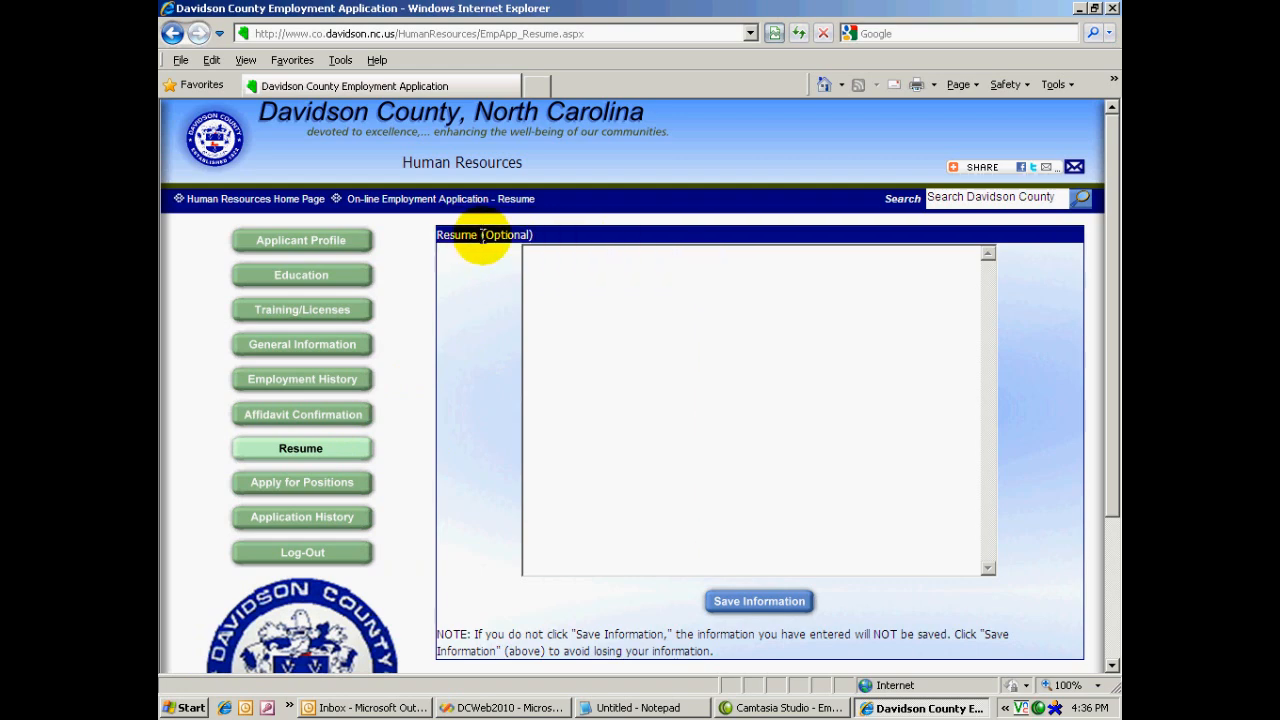
drag(1112, 325, 1116, 298)
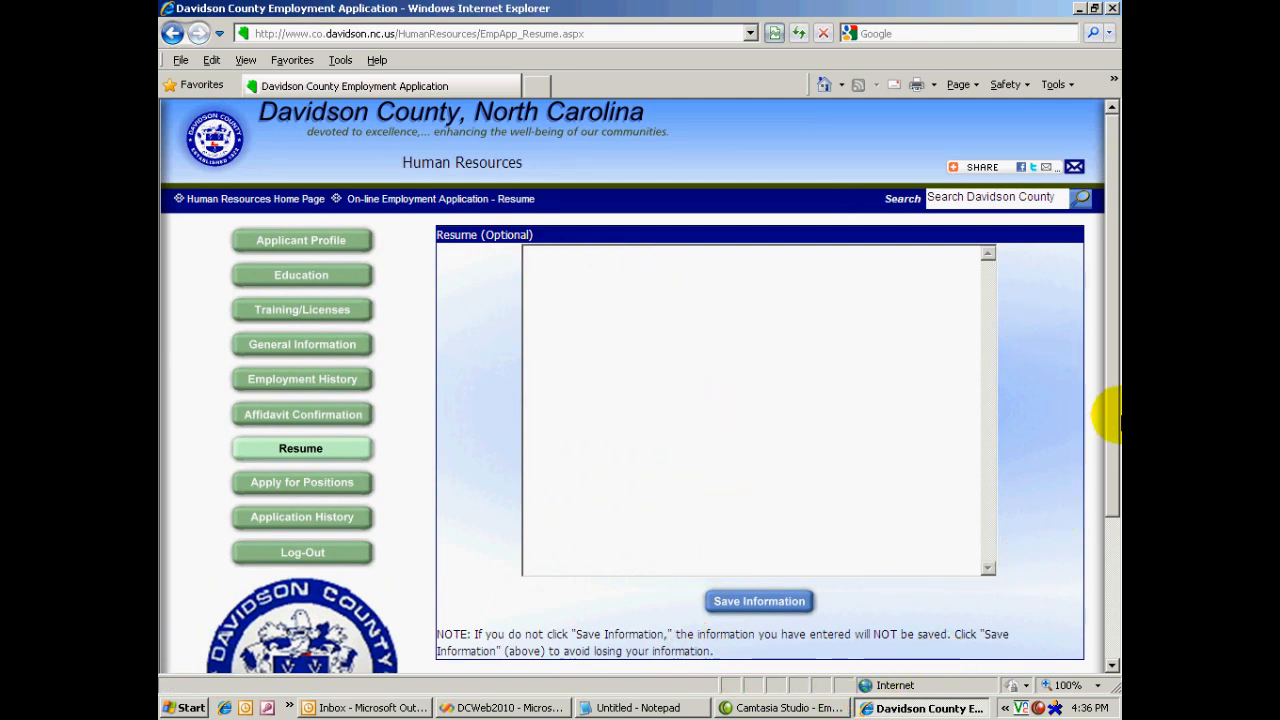
click(621, 289)
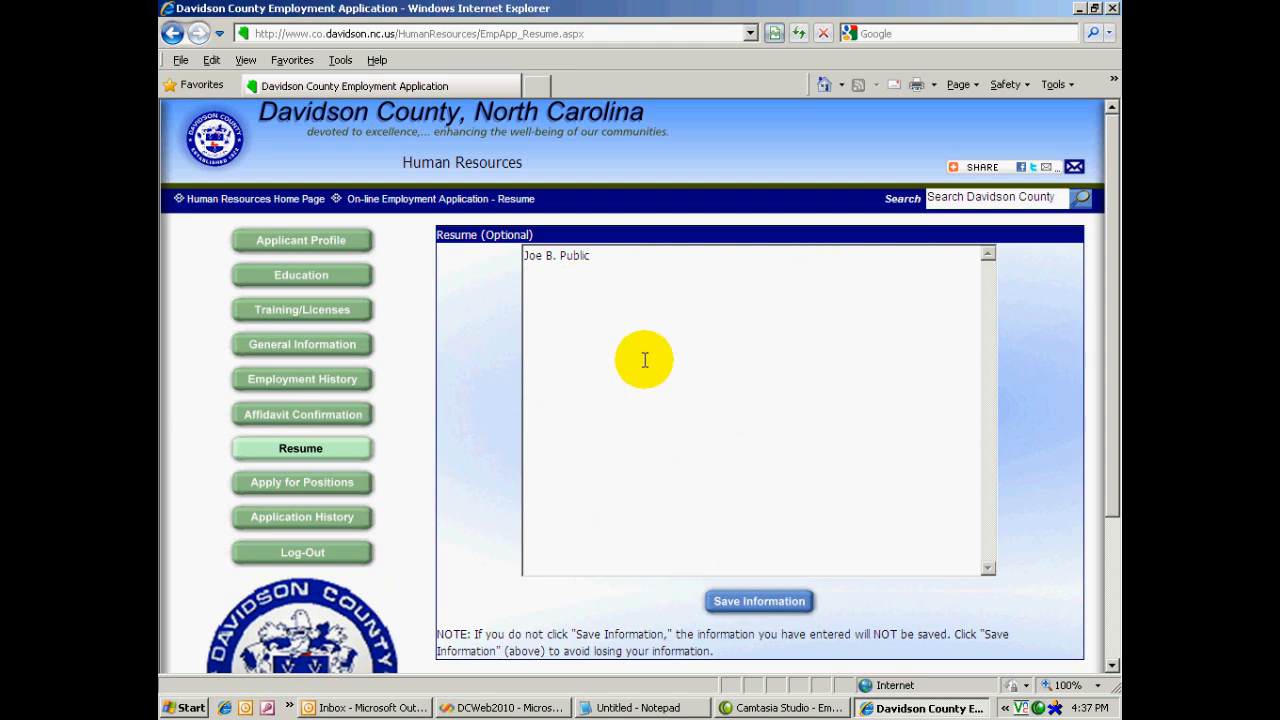
drag(588, 257, 491, 251)
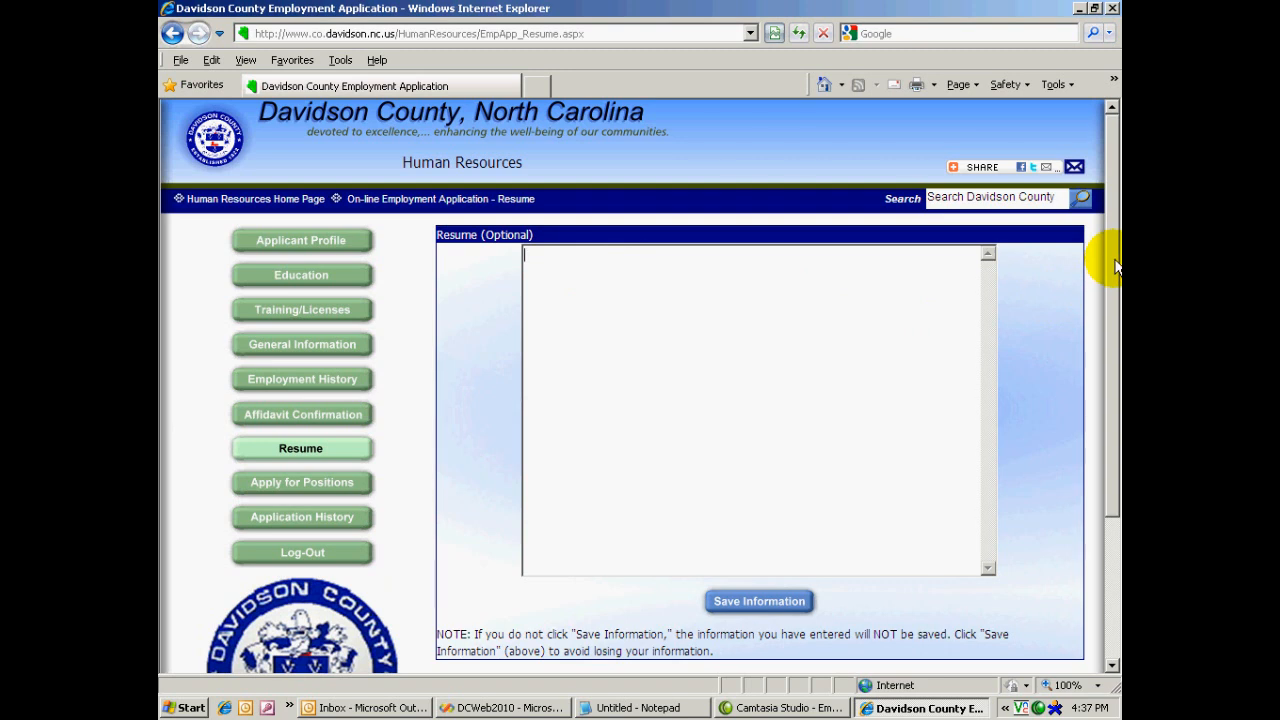
click(759, 601)
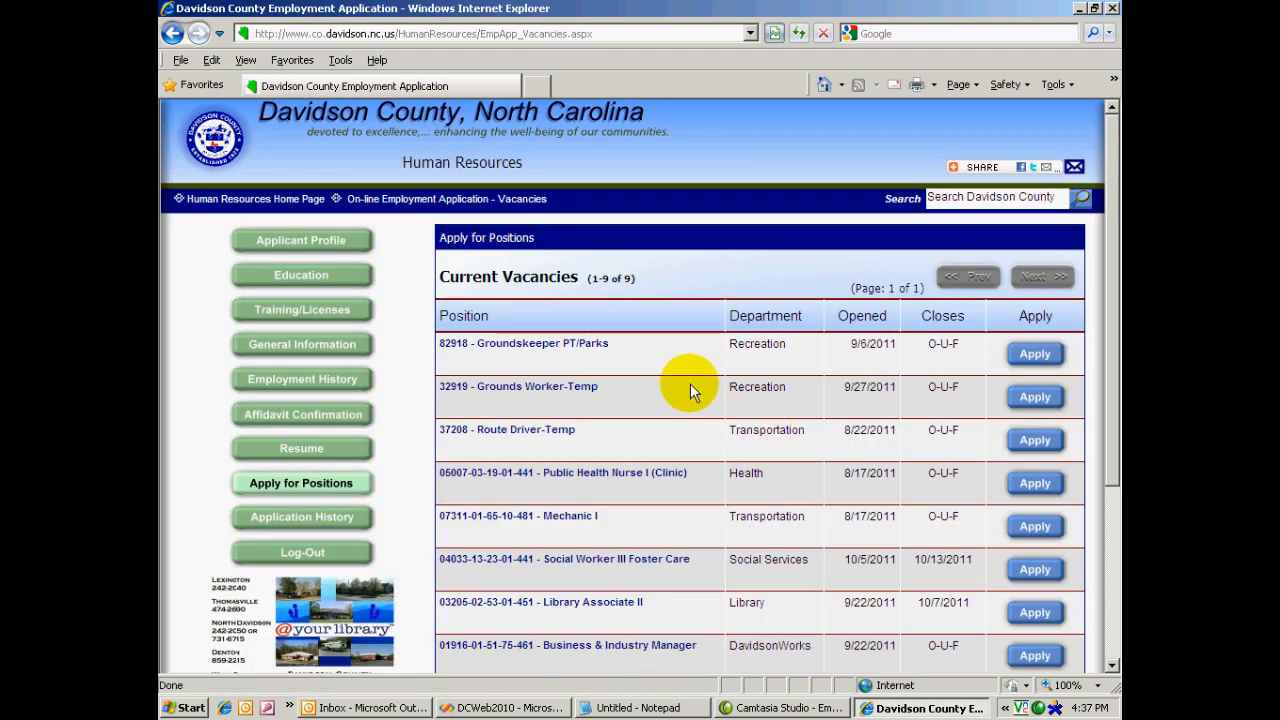
Step: Apply for the Social Worker III Foster Care vacancy in Social Services and submit the application to Human Resources
drag(1113, 195, 1116, 278)
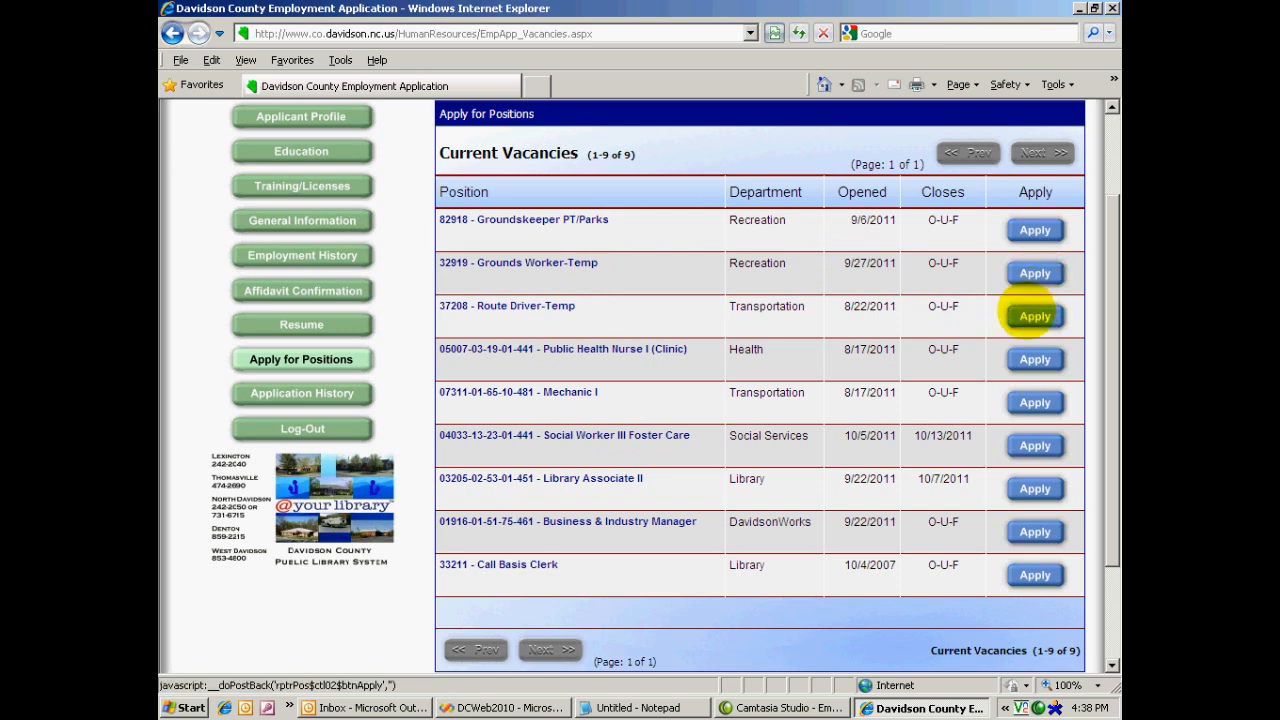
click(1036, 445)
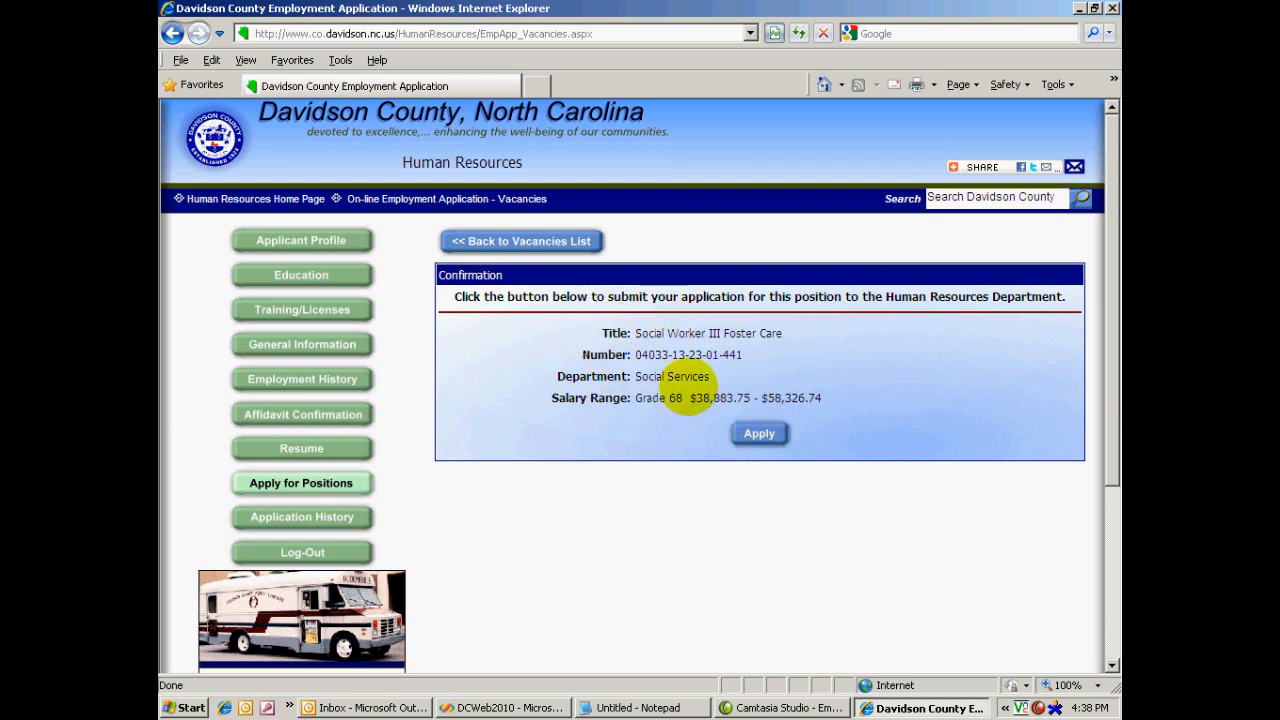
click(767, 435)
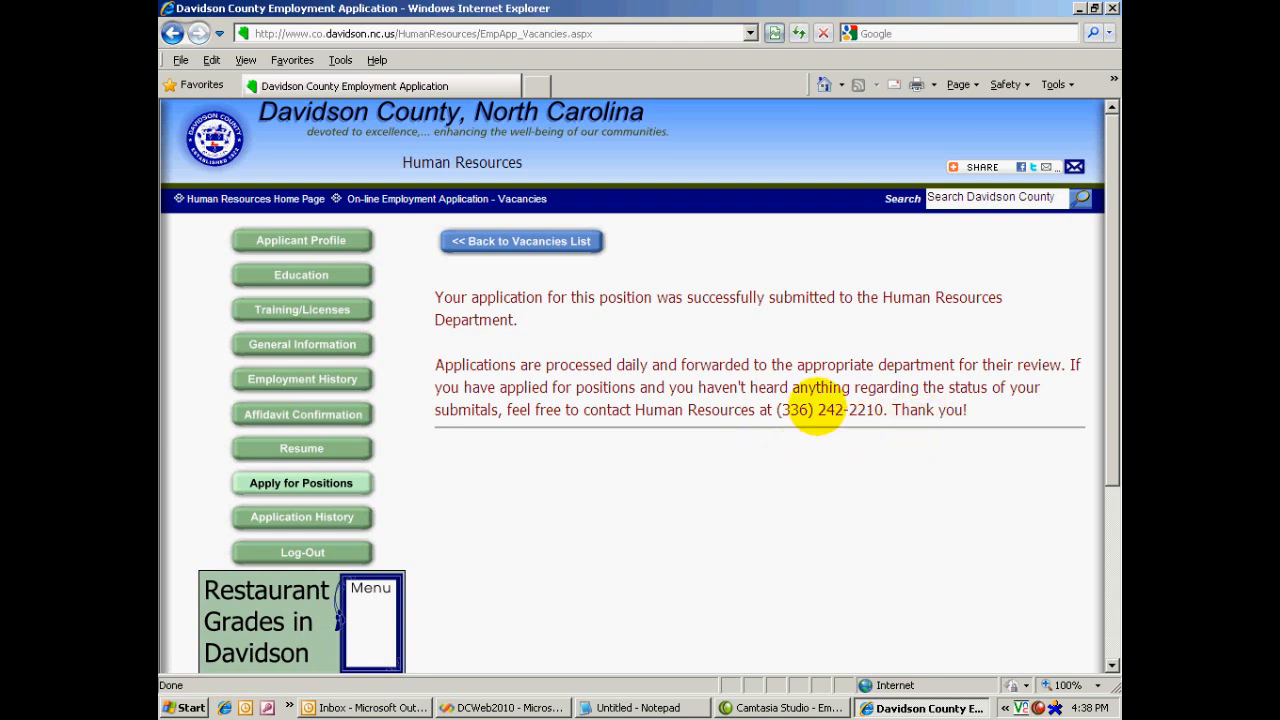
Step: Return to the current vacancies list and look through the other positions available for application
click(505, 250)
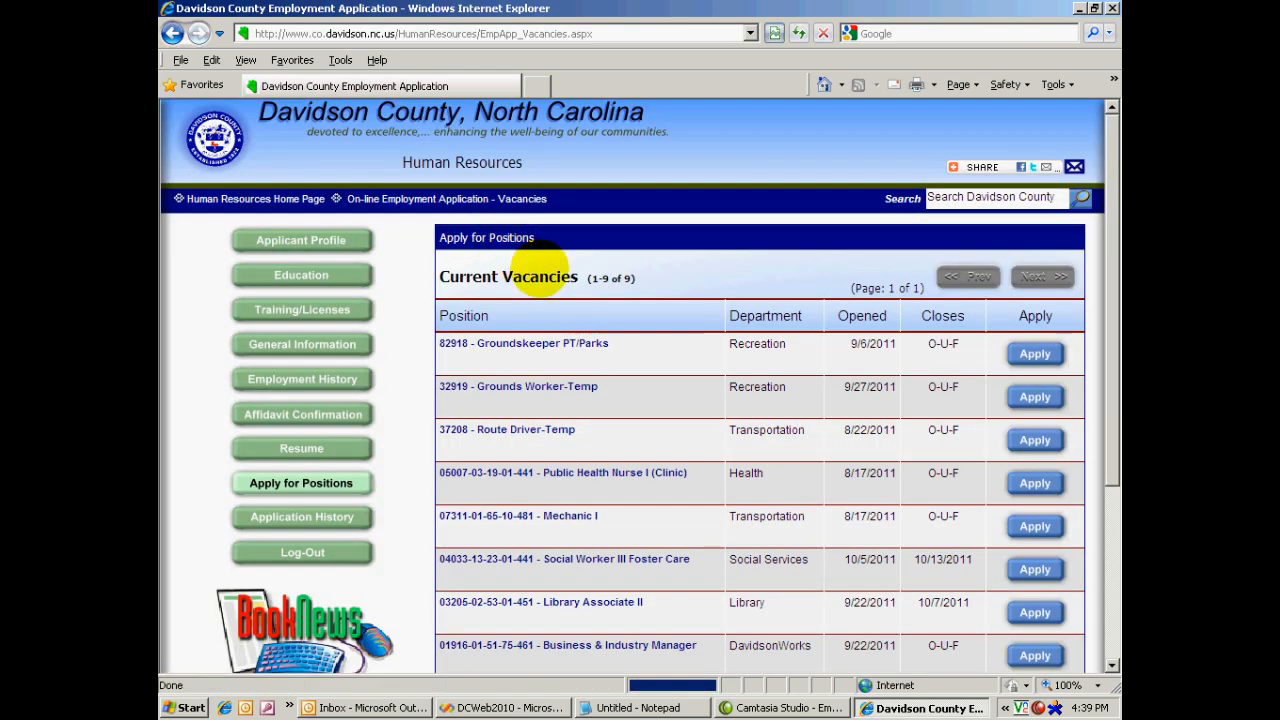
click(1115, 352)
drag(1115, 352, 1115, 466)
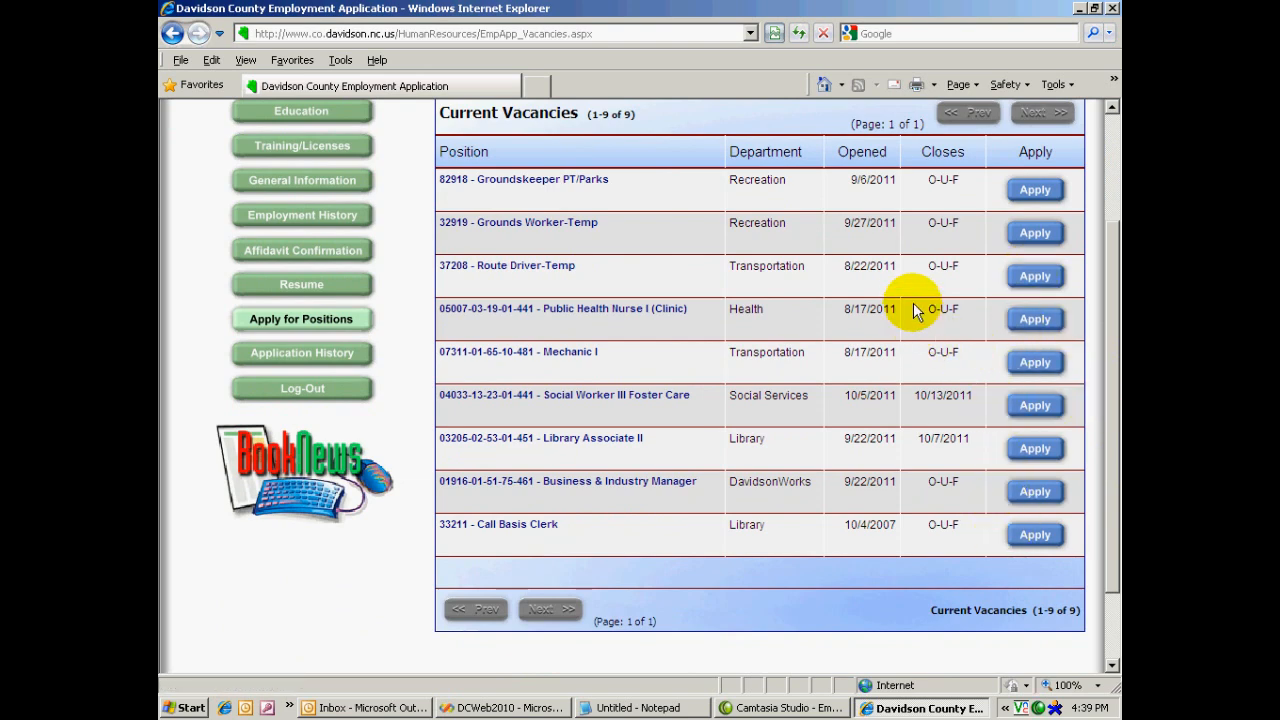
click(1112, 237)
drag(1113, 240, 1108, 177)
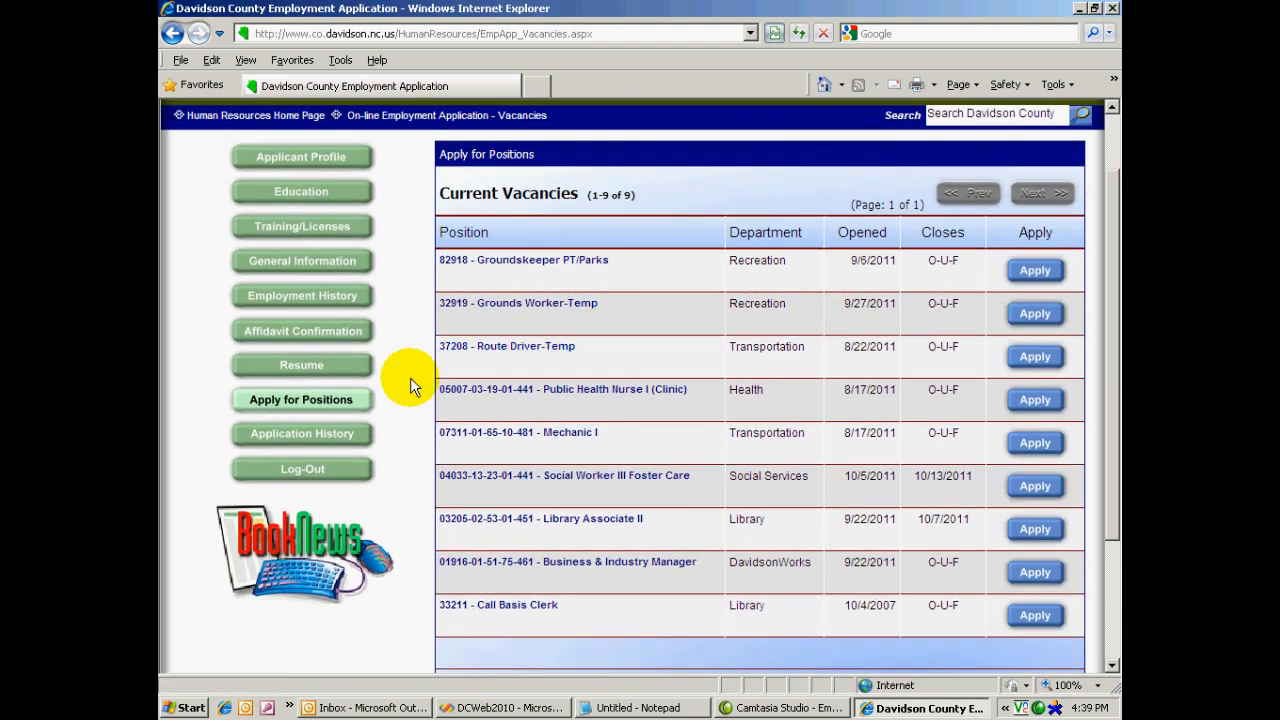
Step: Check the Application History for positions already applied for, and log out of the on-line application
click(315, 436)
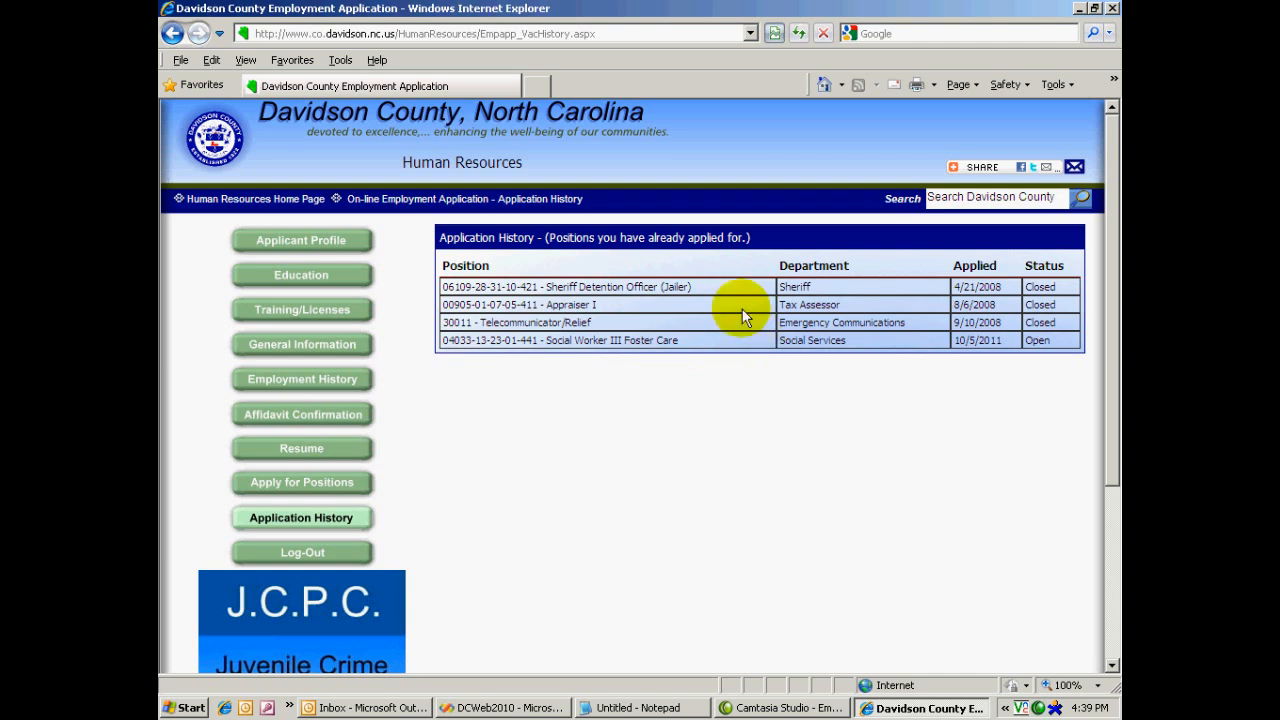
click(303, 554)
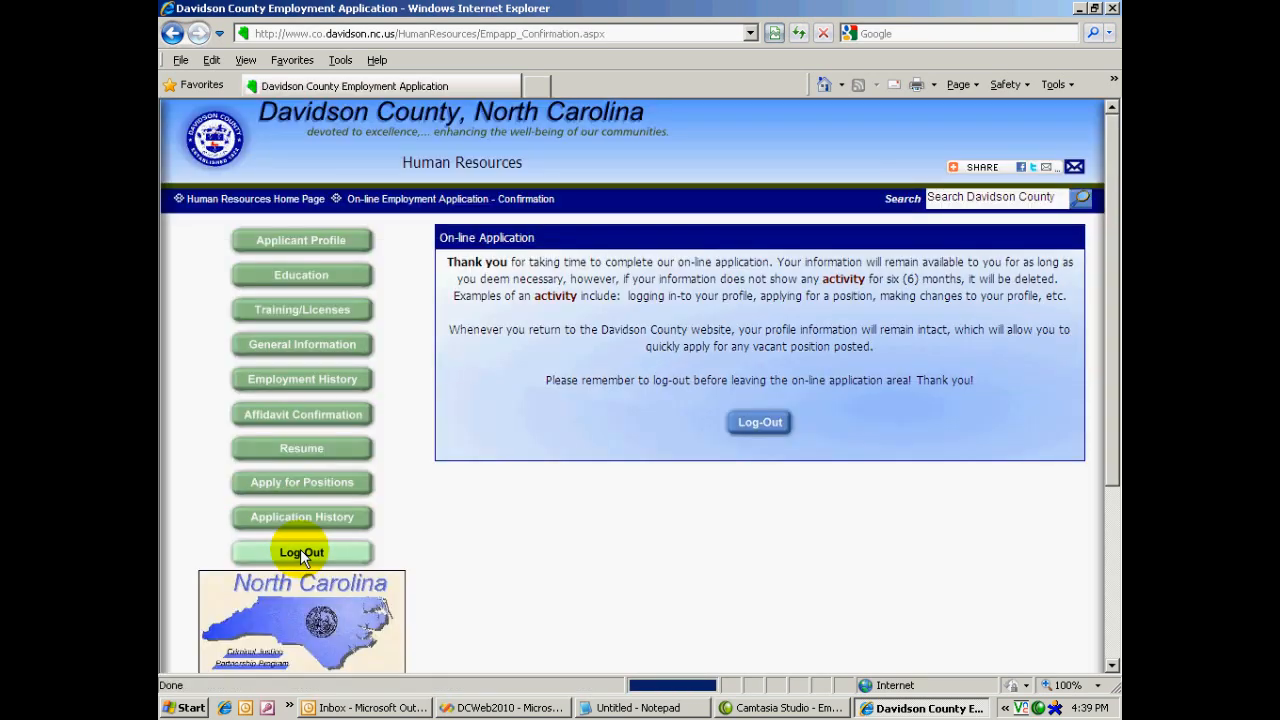
click(768, 424)
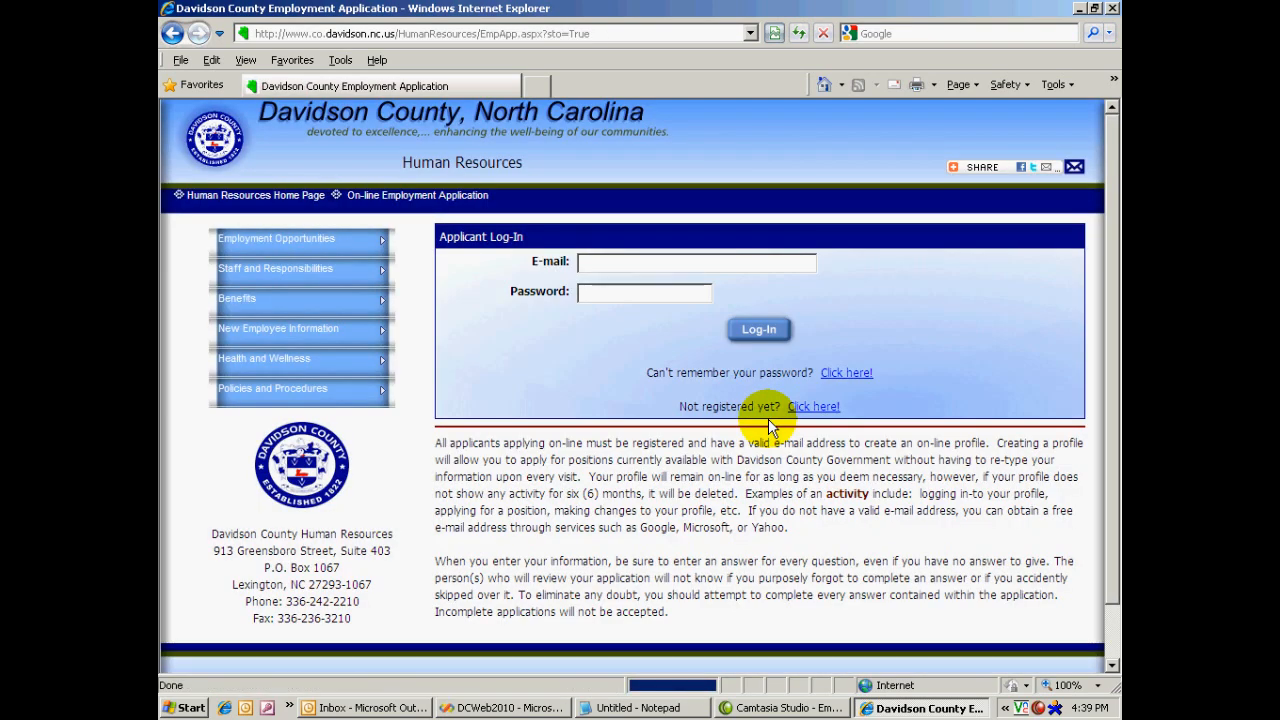